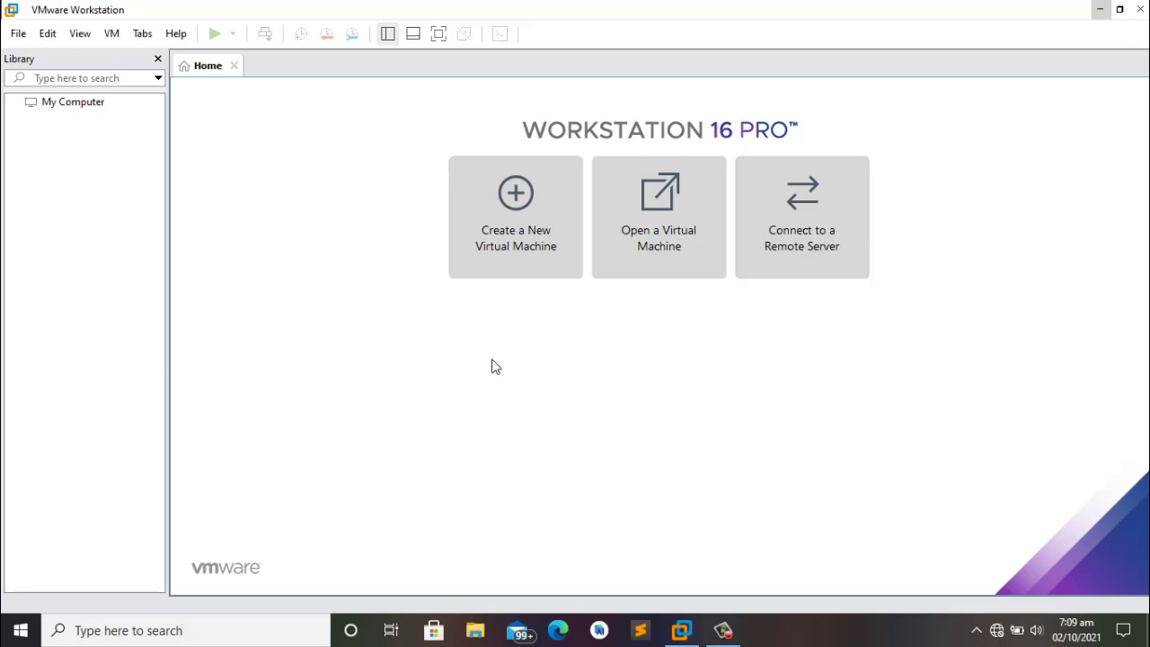
Step: Start a Typical new virtual machine with the operating system to be installed later
{"action": "left_click", "coordinate": [510, 216]}
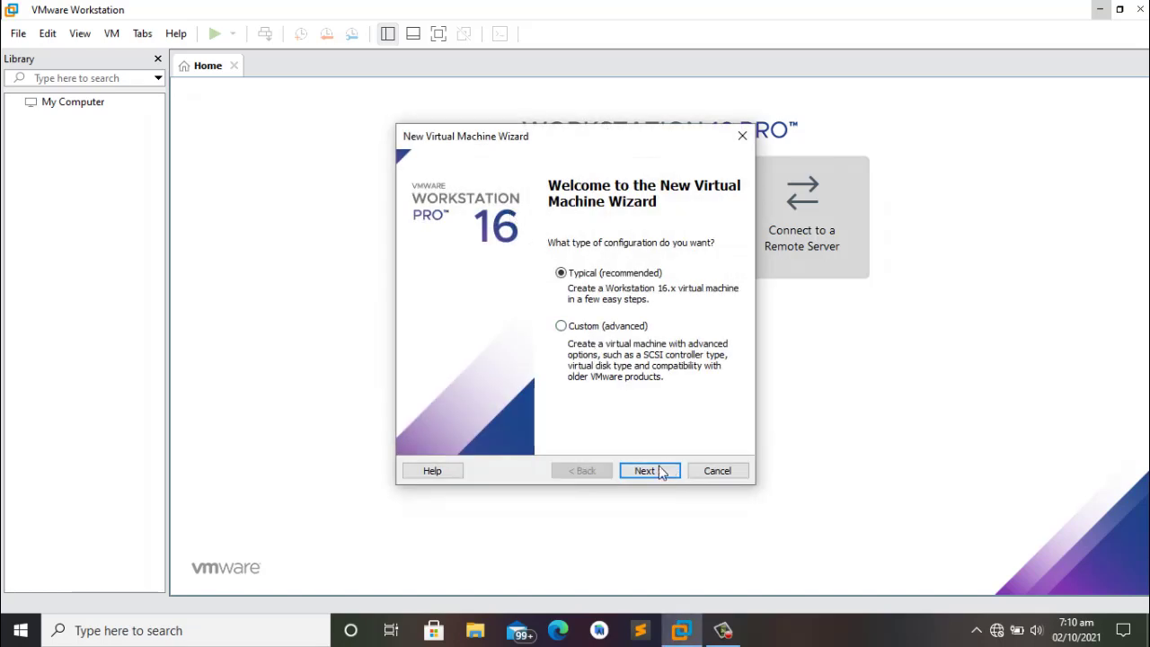
{"action": "left_click", "coordinate": [648, 471]}
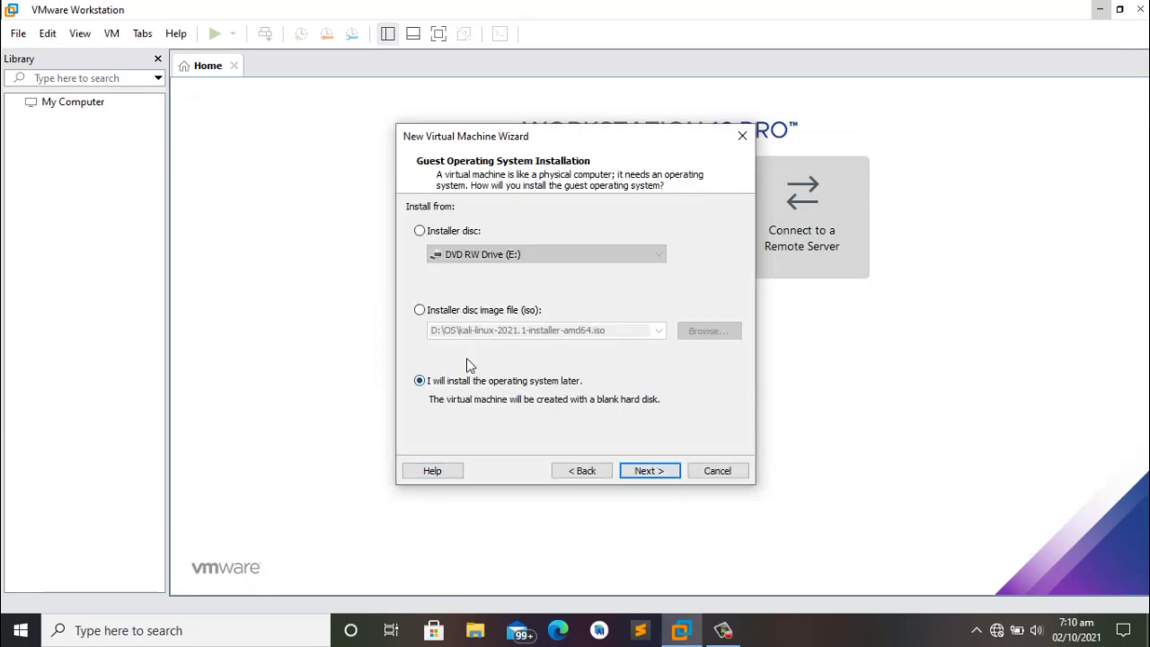
{"action": "left_click", "coordinate": [658, 471]}
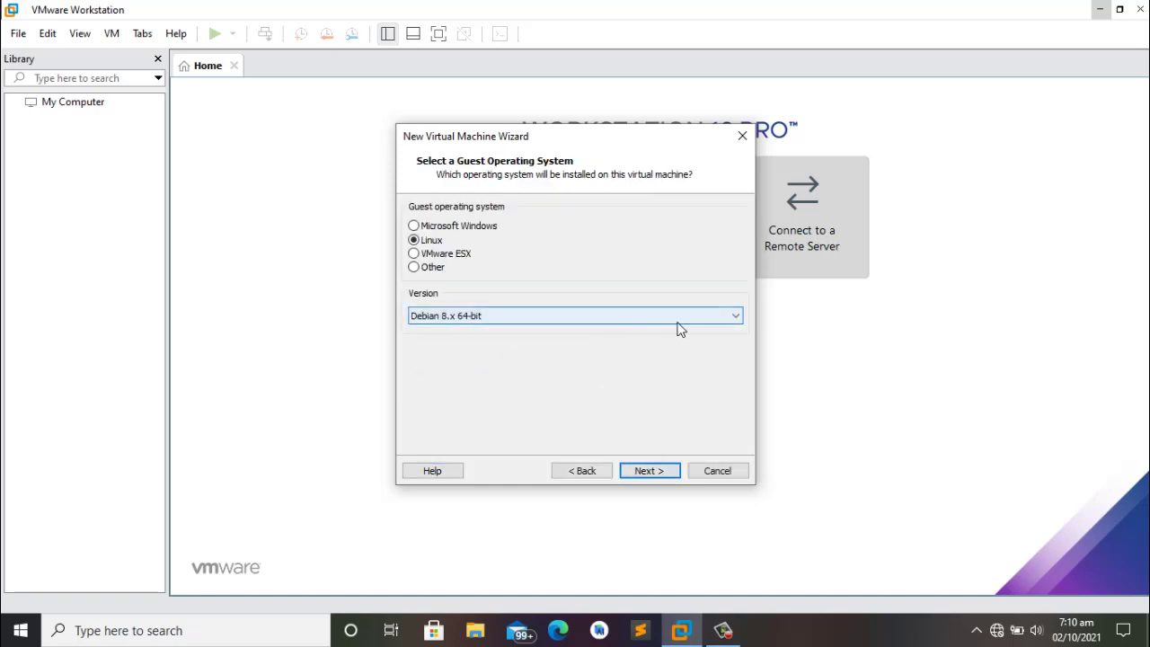
Step: Set the guest operating system to Linux, version Debian 8.x 64-bit
{"action": "left_click", "coordinate": [414, 226]}
{"action": "left_click", "coordinate": [414, 241]}
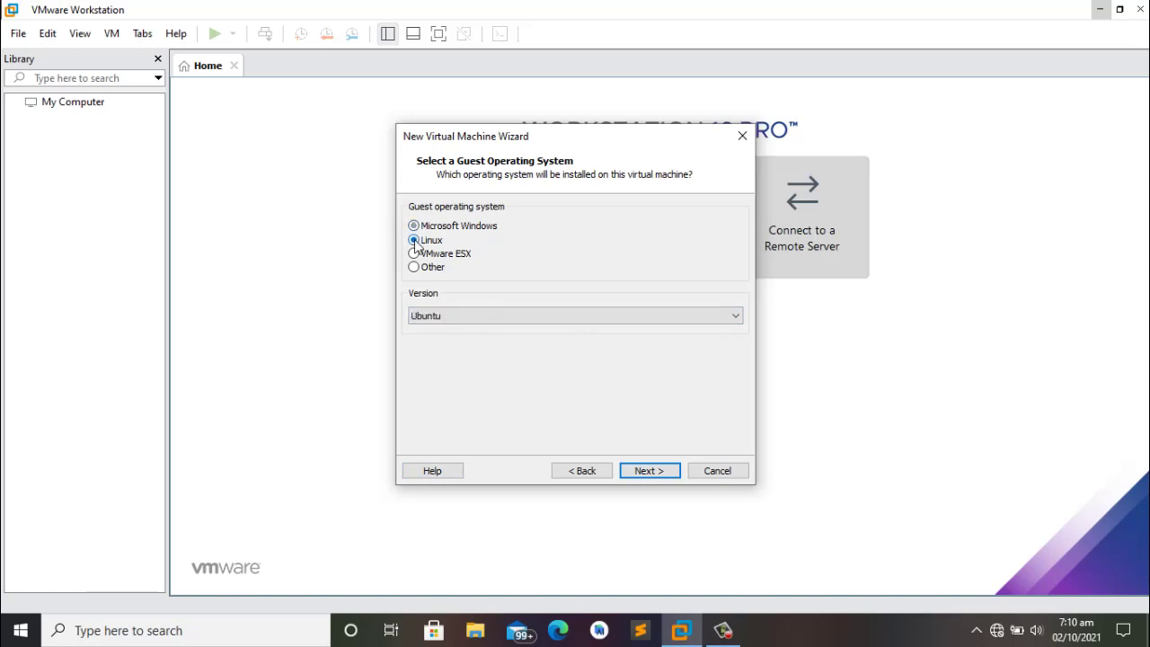
{"action": "left_click", "coordinate": [553, 317]}
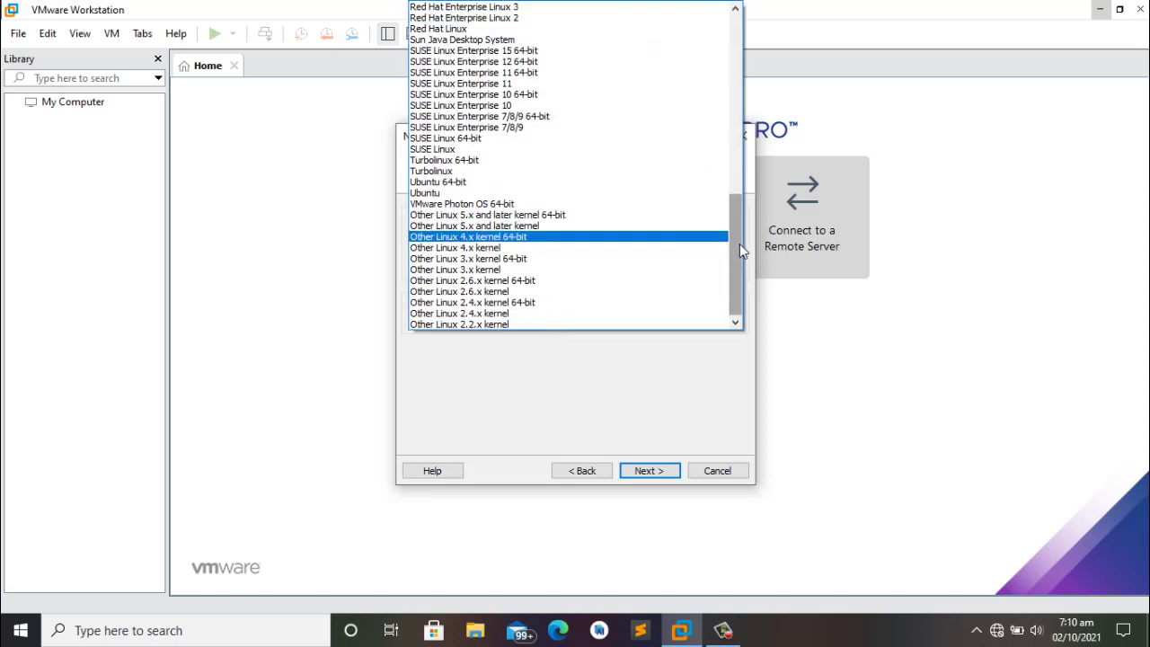
{"action": "left_click_drag", "start_coordinate": [740, 244], "coordinate": [735, 54]}
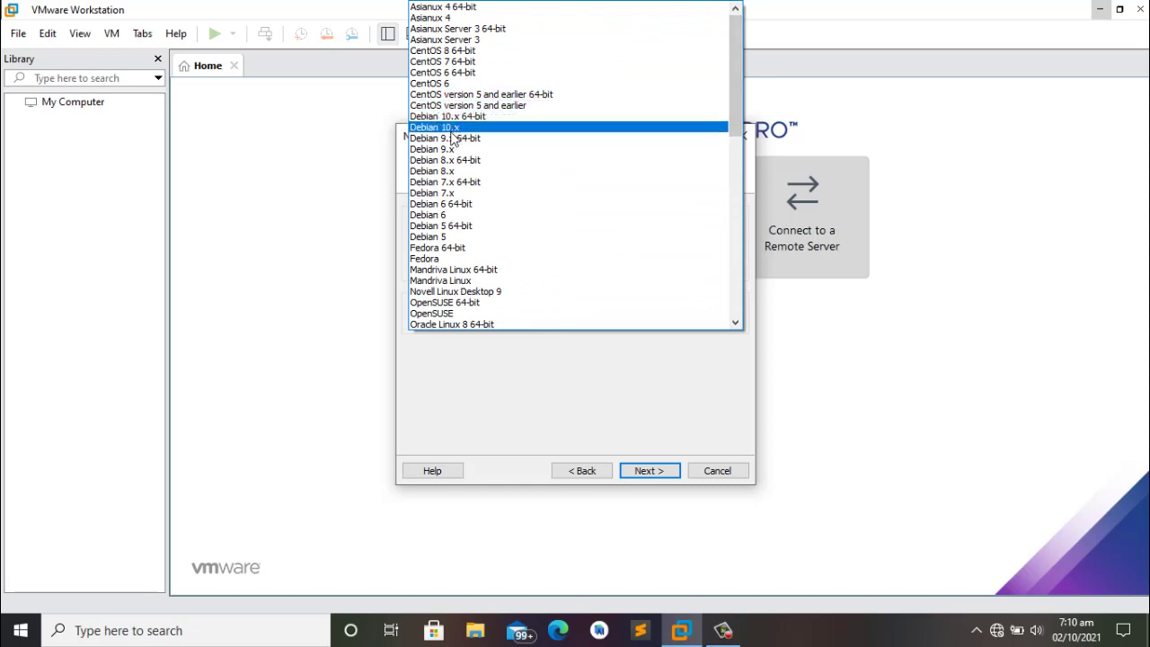
{"action": "left_click", "coordinate": [446, 161]}
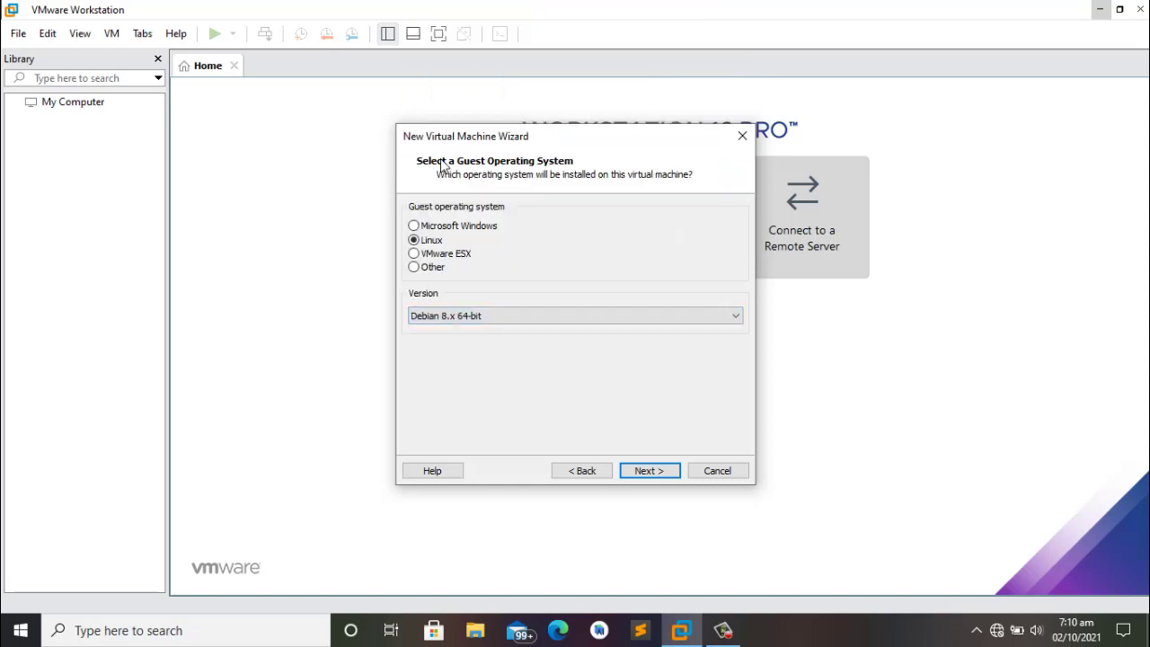
Step: Name the virtual machine 'Kali Linux' and continue to disk capacity
{"action": "left_click", "coordinate": [647, 471]}
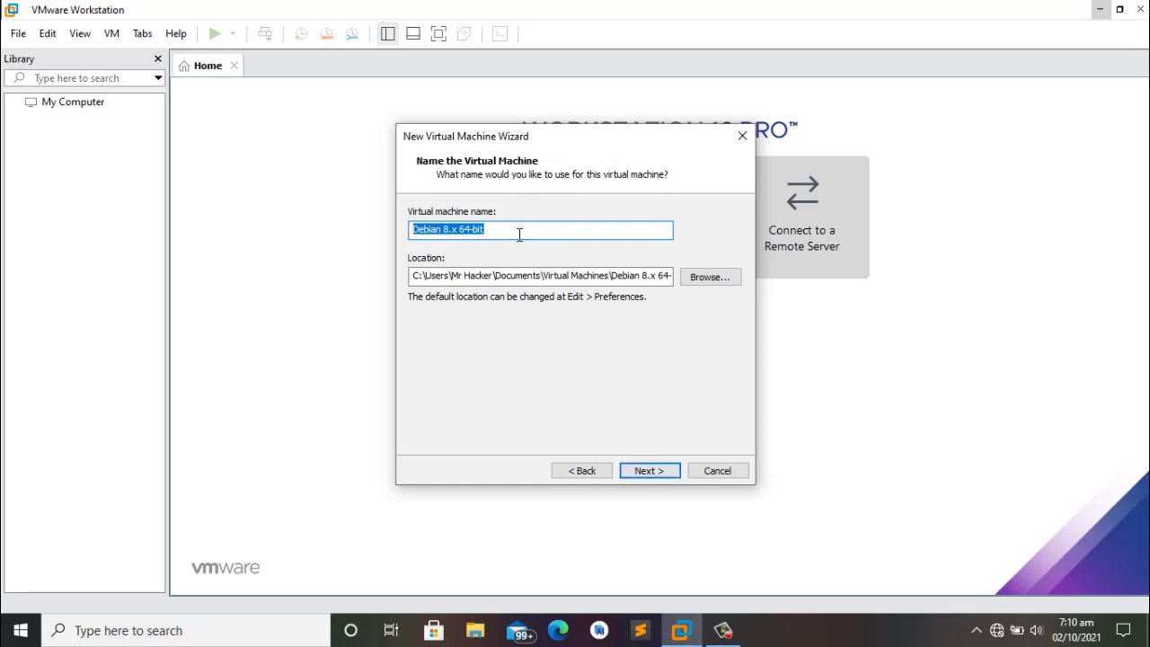
{"action": "key", "text": "BackSpace"}
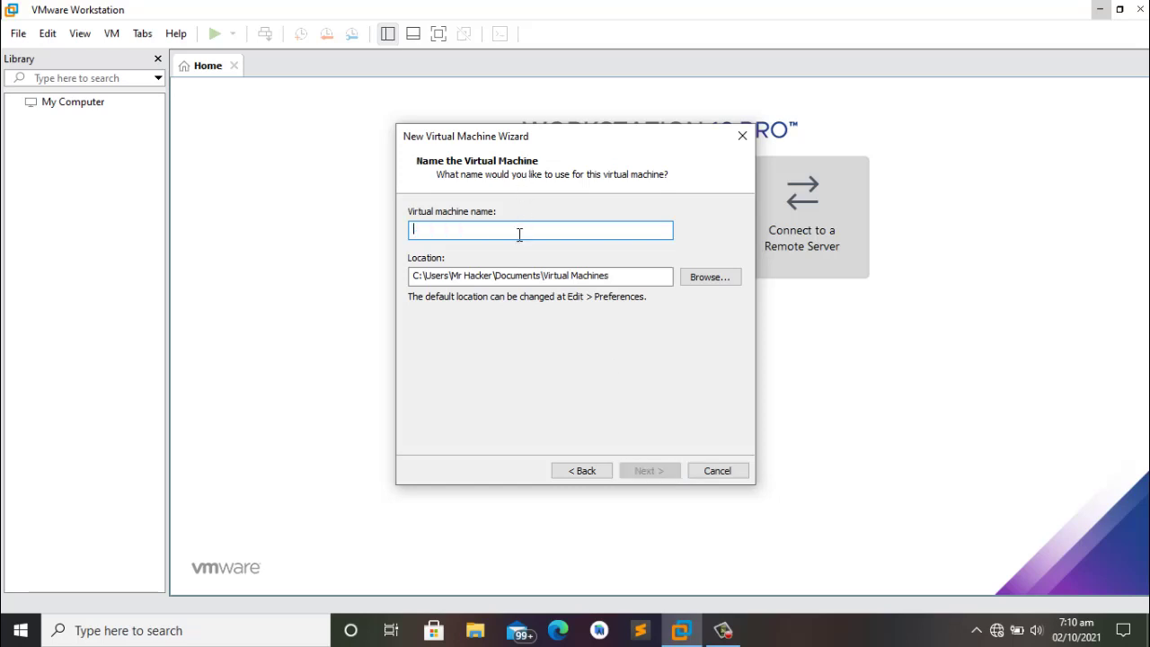
{"action": "type", "text": "Kali "}
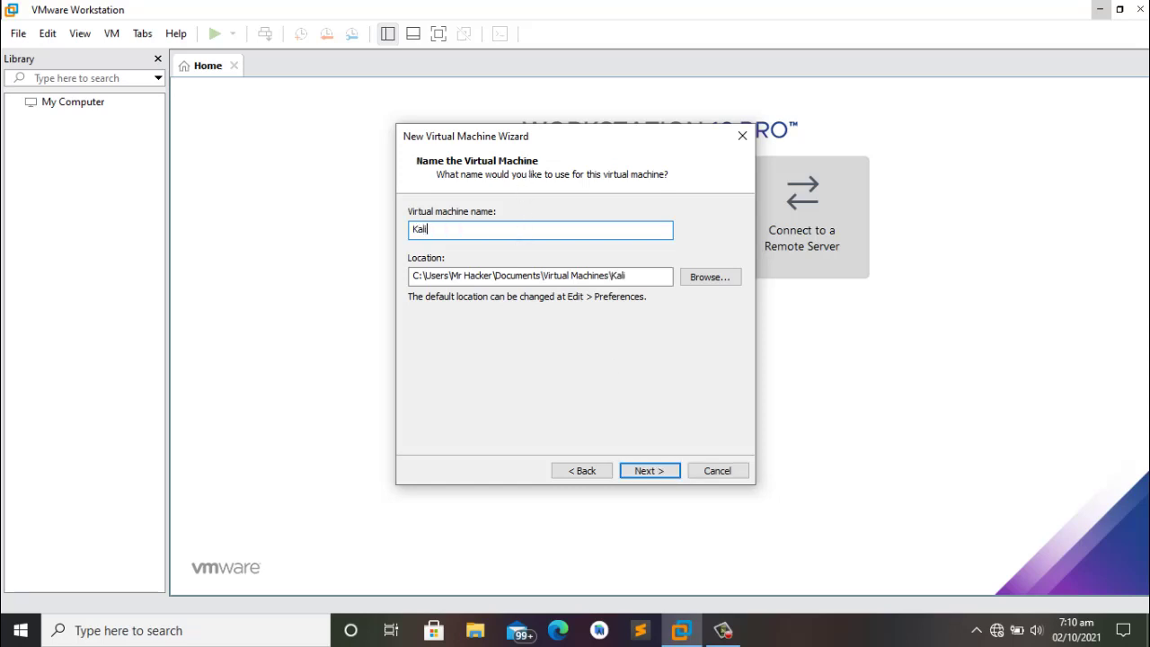
{"action": "type", "text": "Linux"}
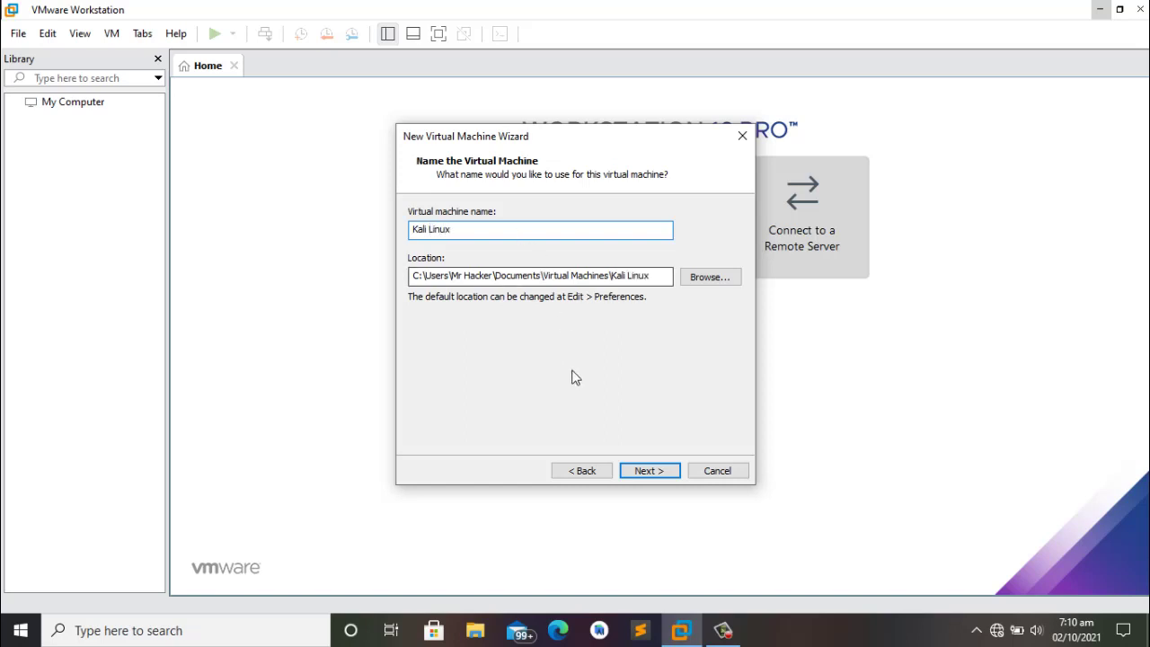
{"action": "left_click", "coordinate": [651, 468]}
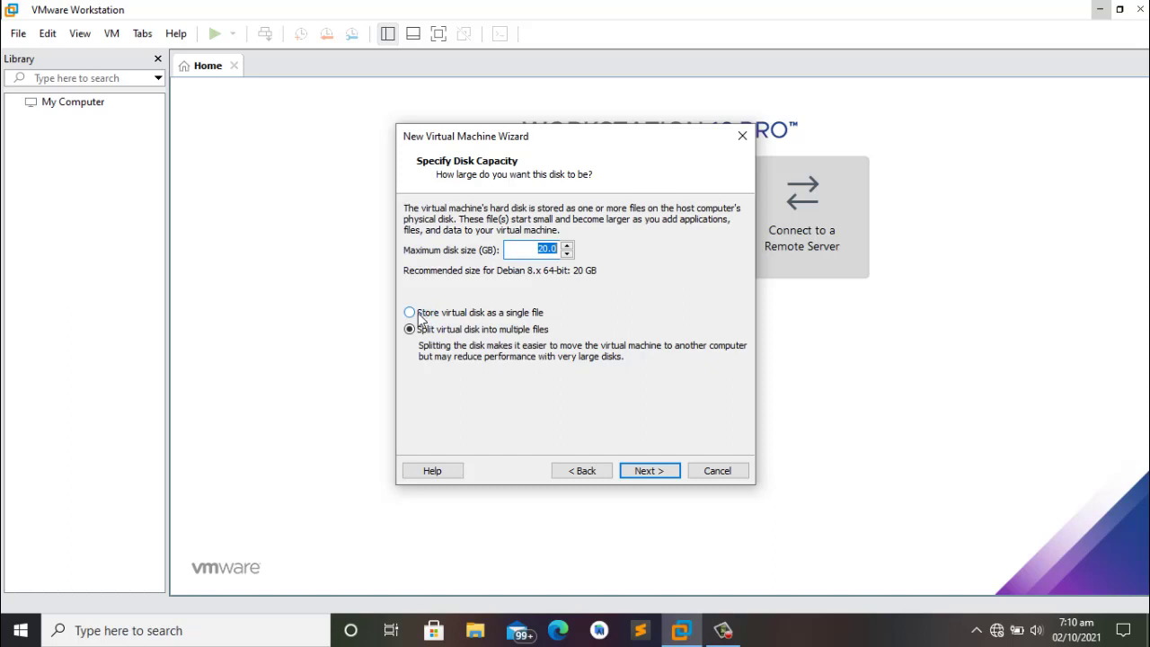
Step: Store the 20 GB virtual disk as a single file and continue to the summary
{"action": "left_click", "coordinate": [419, 315]}
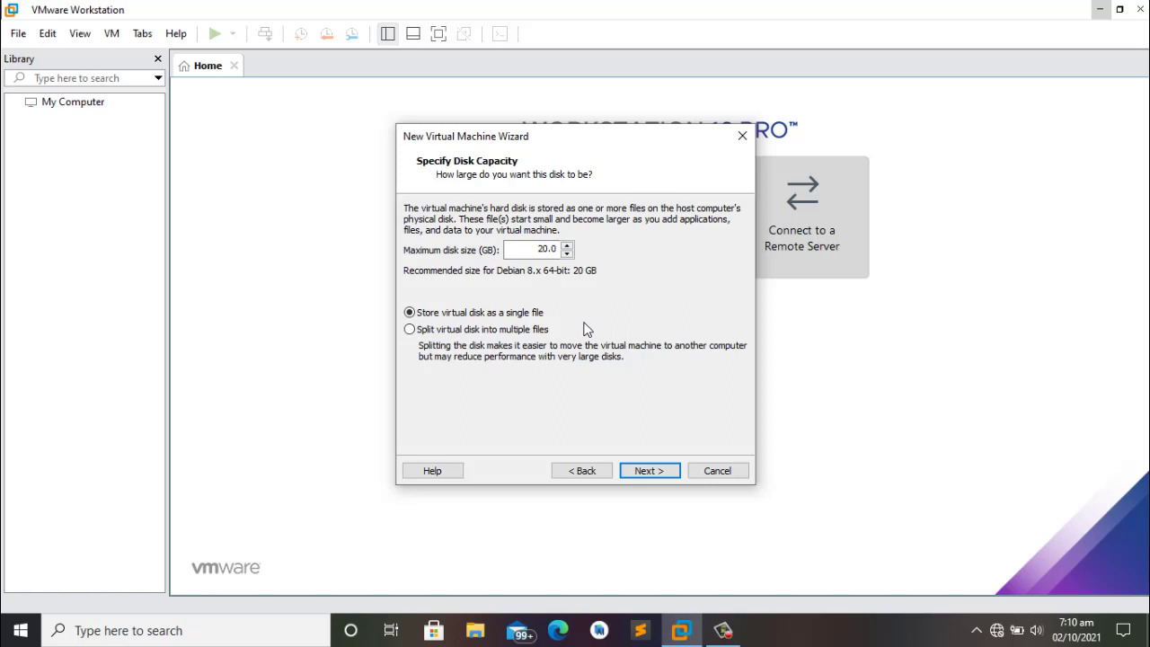
{"action": "left_click", "coordinate": [652, 476]}
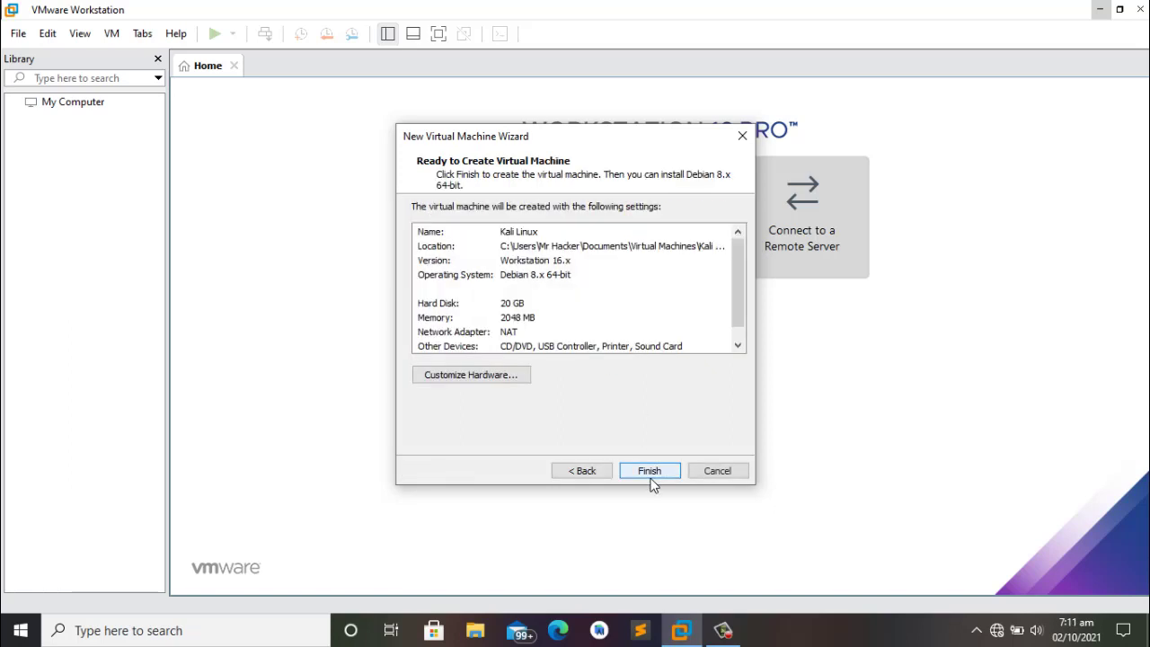
Step: In Customize Hardware, raise the VM's memory from 2 GB to 4 GB
{"action": "left_click", "coordinate": [504, 382]}
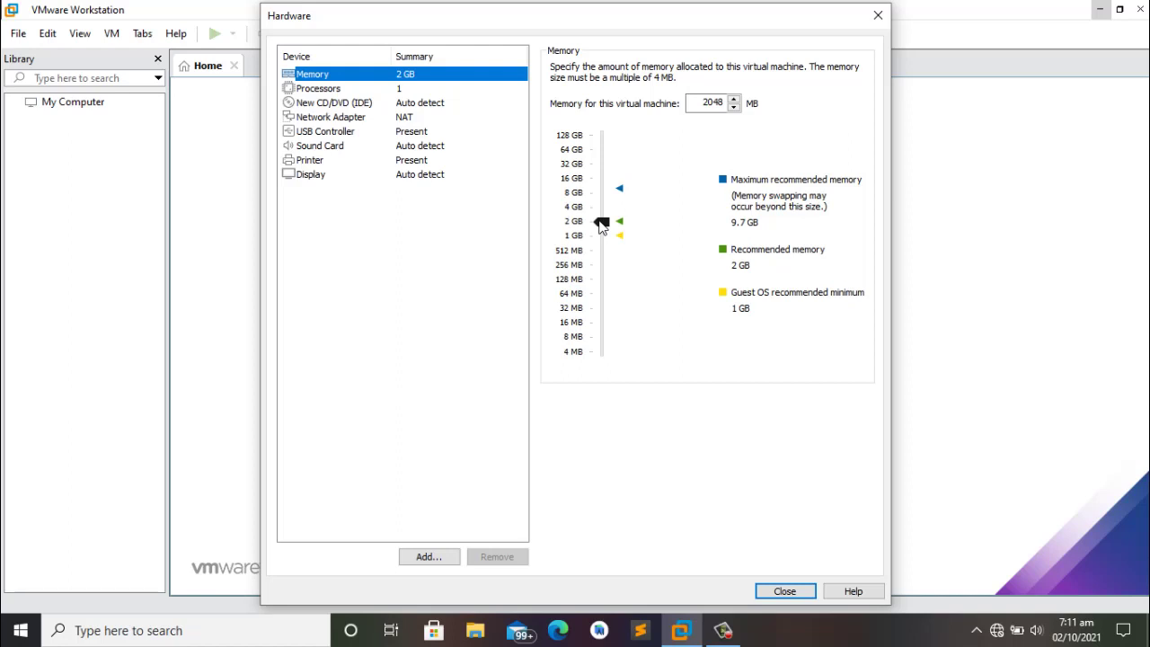
{"action": "left_click", "coordinate": [600, 222]}
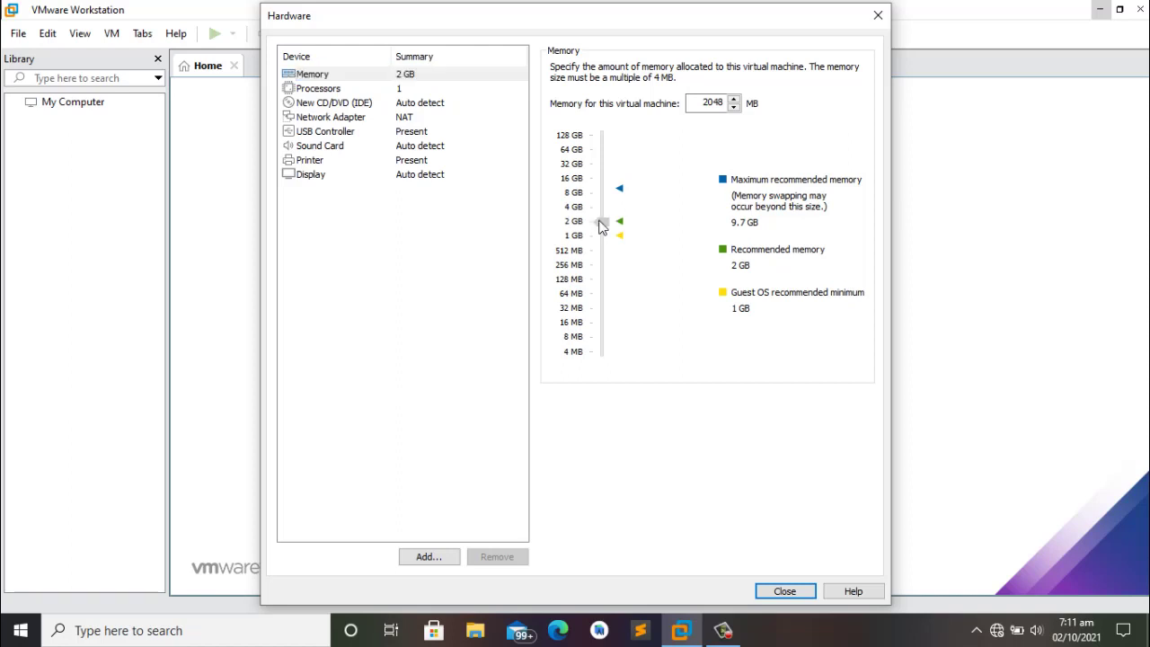
{"action": "left_click_drag", "start_coordinate": [601, 226], "coordinate": [600, 209]}
Step: Point the CD/DVD drive at kali-linux-2021.1-installer-amd64.iso and close hardware settings
{"action": "left_click", "coordinate": [316, 104]}
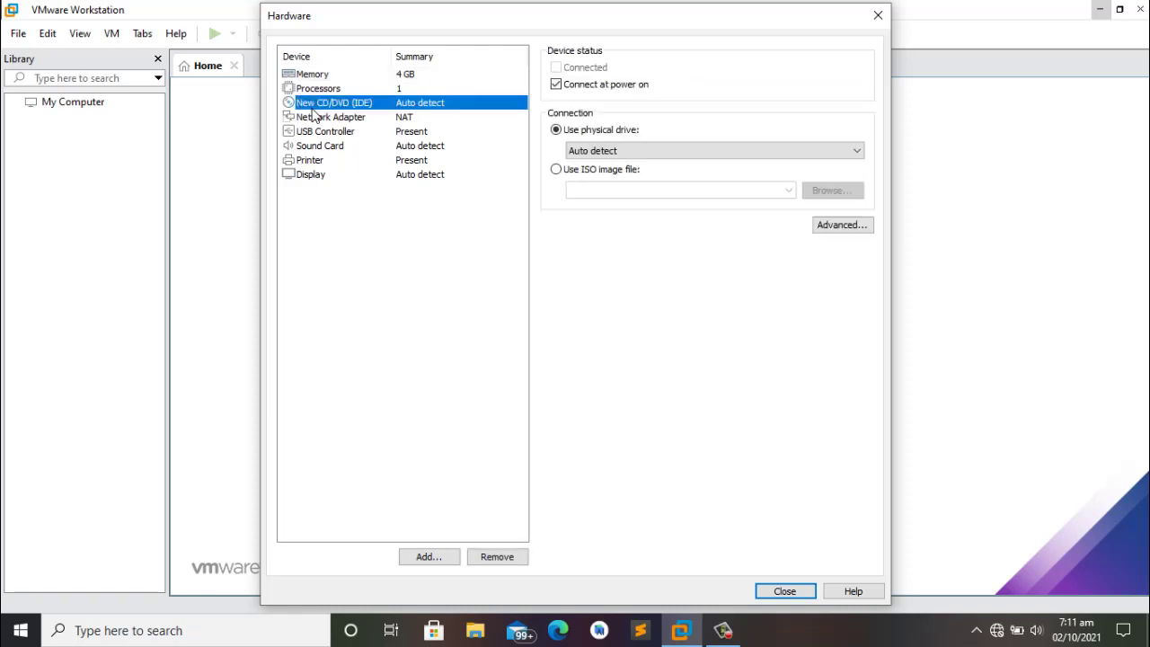
{"action": "left_click", "coordinate": [556, 171]}
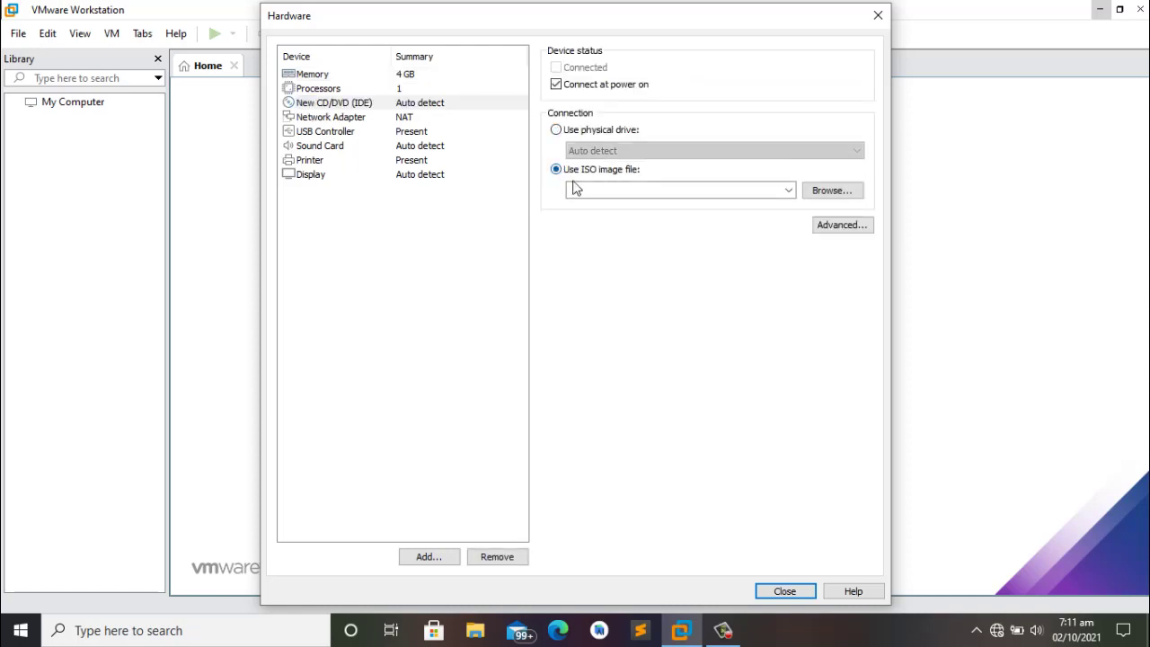
{"action": "left_click", "coordinate": [850, 191]}
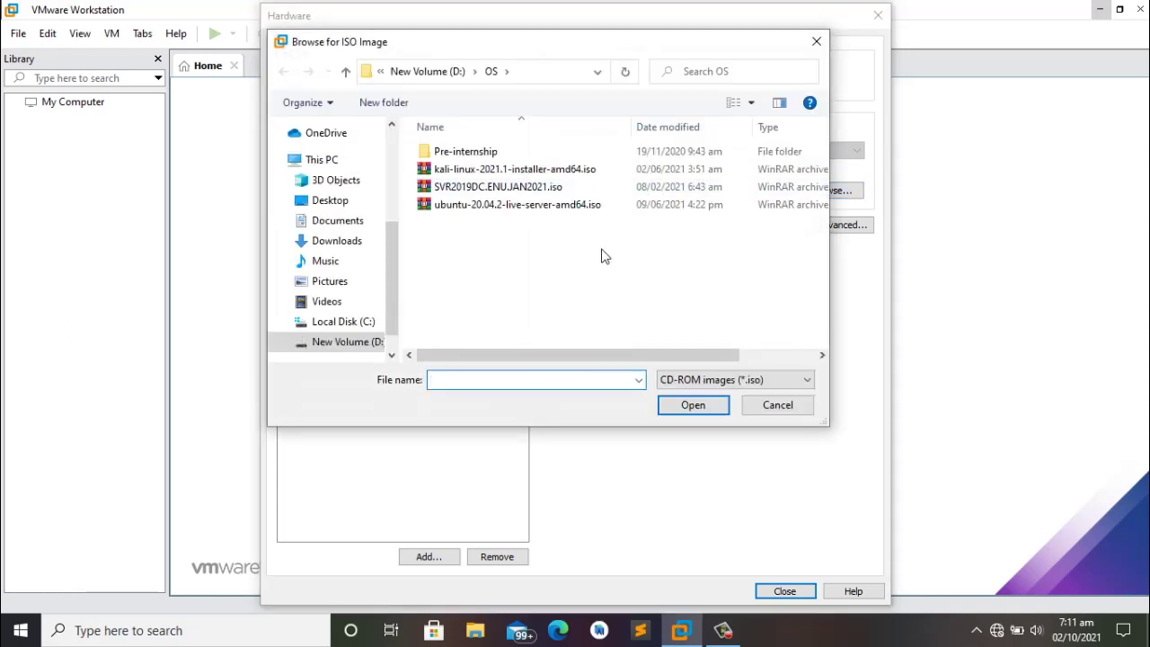
{"action": "left_click", "coordinate": [524, 173]}
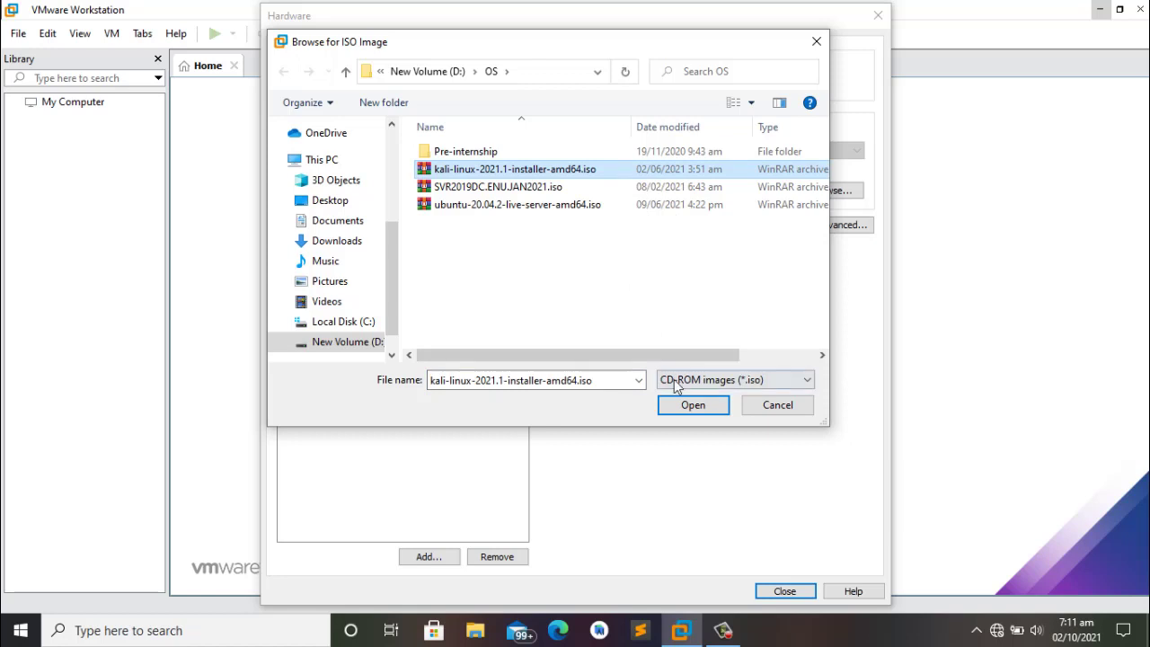
{"action": "left_click", "coordinate": [670, 409]}
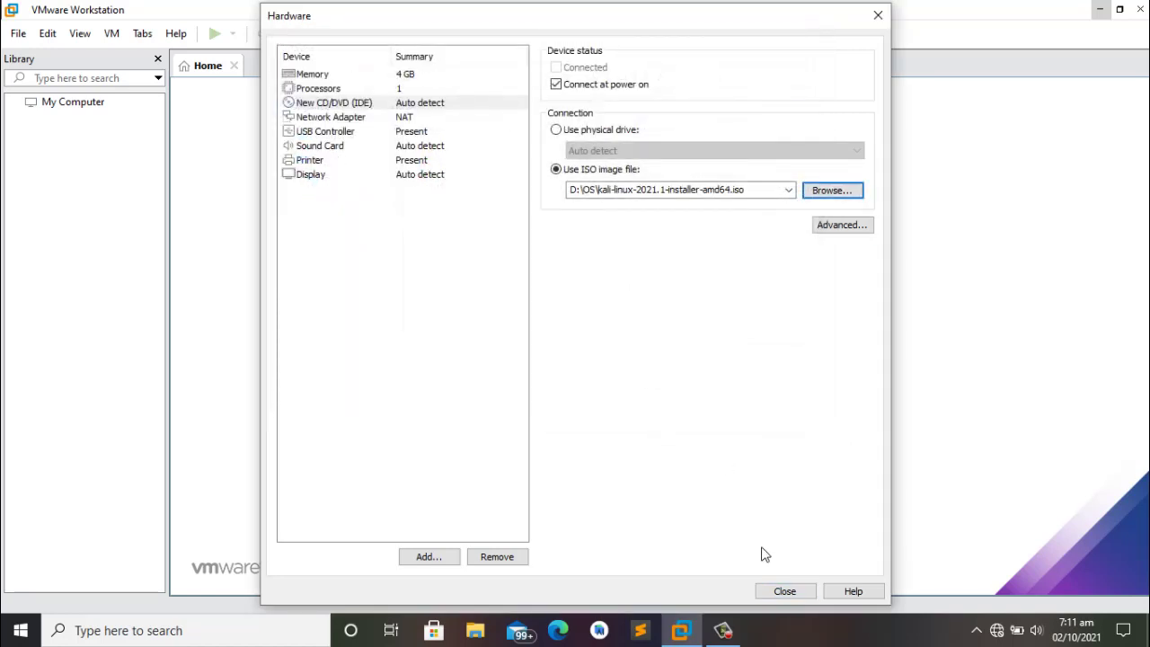
{"action": "left_click", "coordinate": [786, 589]}
{"action": "left_click", "coordinate": [786, 593]}
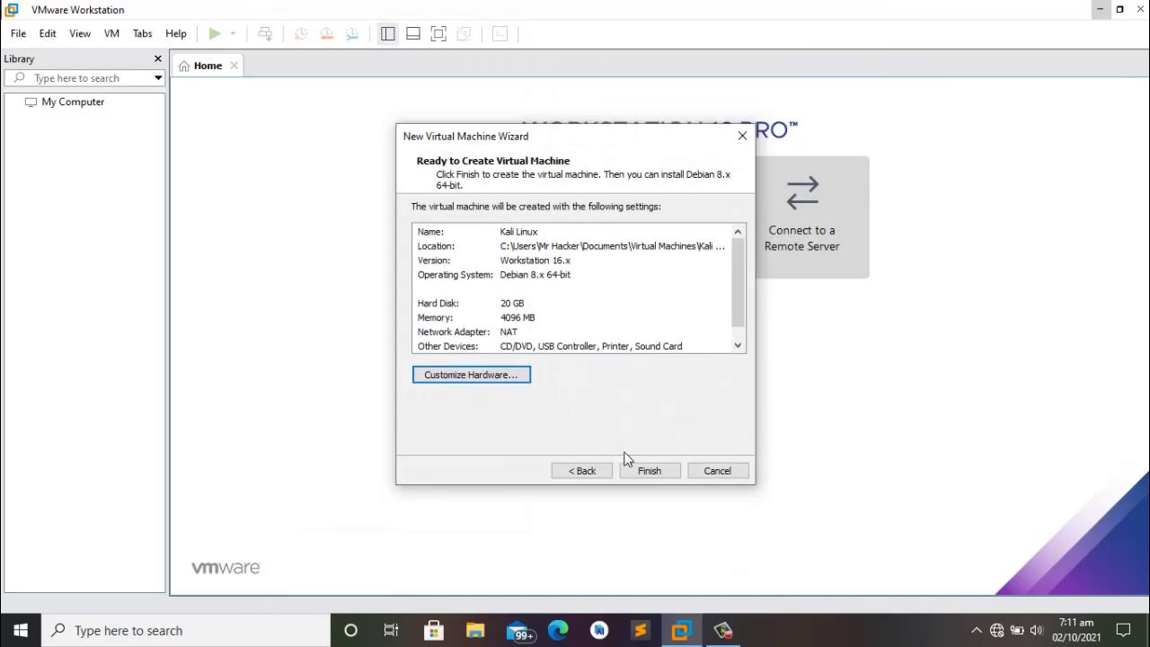
Step: Finish creating the Kali Linux VM, power it on, and click into its console
{"action": "left_click", "coordinate": [640, 476]}
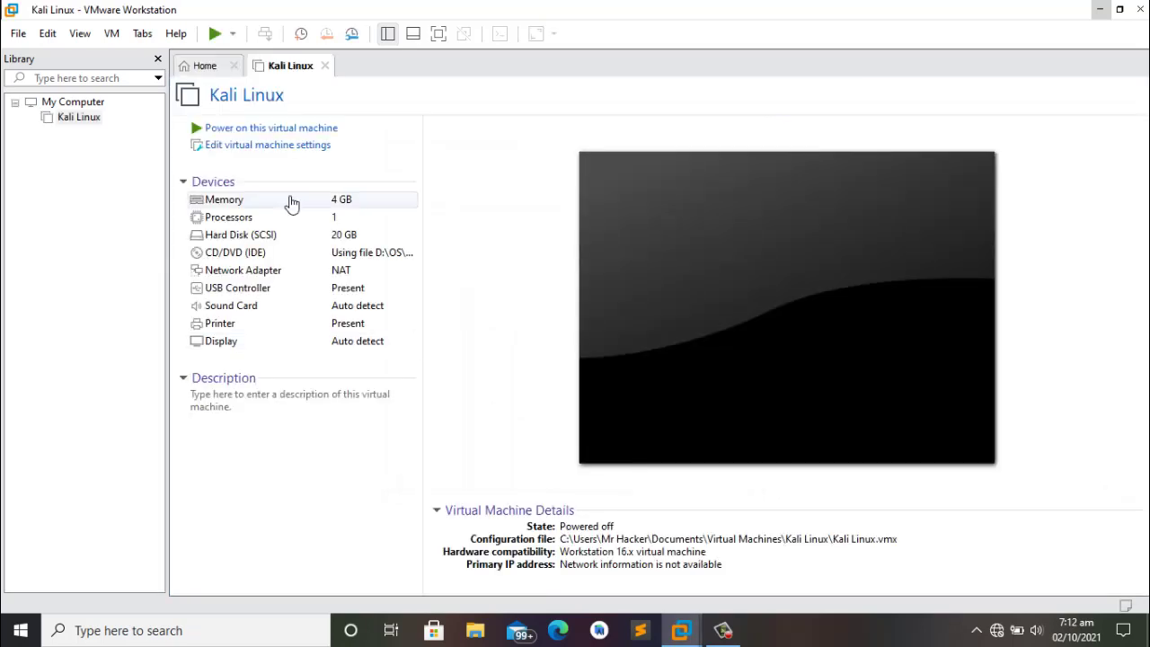
{"action": "left_click", "coordinate": [242, 130]}
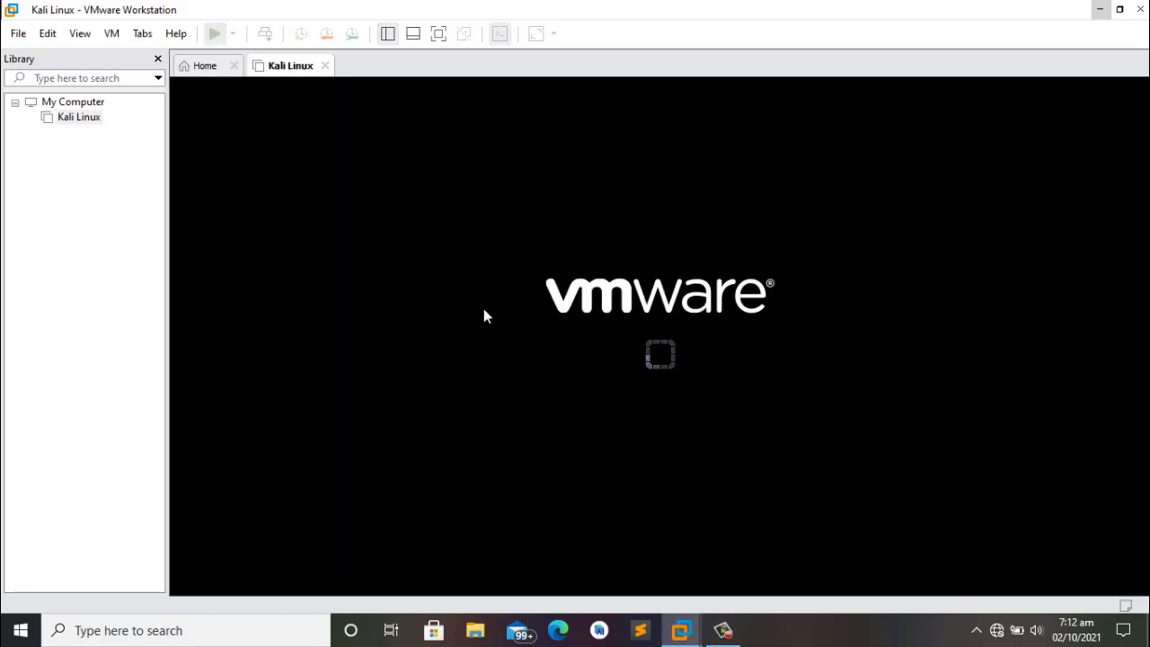
{"action": "left_click", "coordinate": [484, 308]}
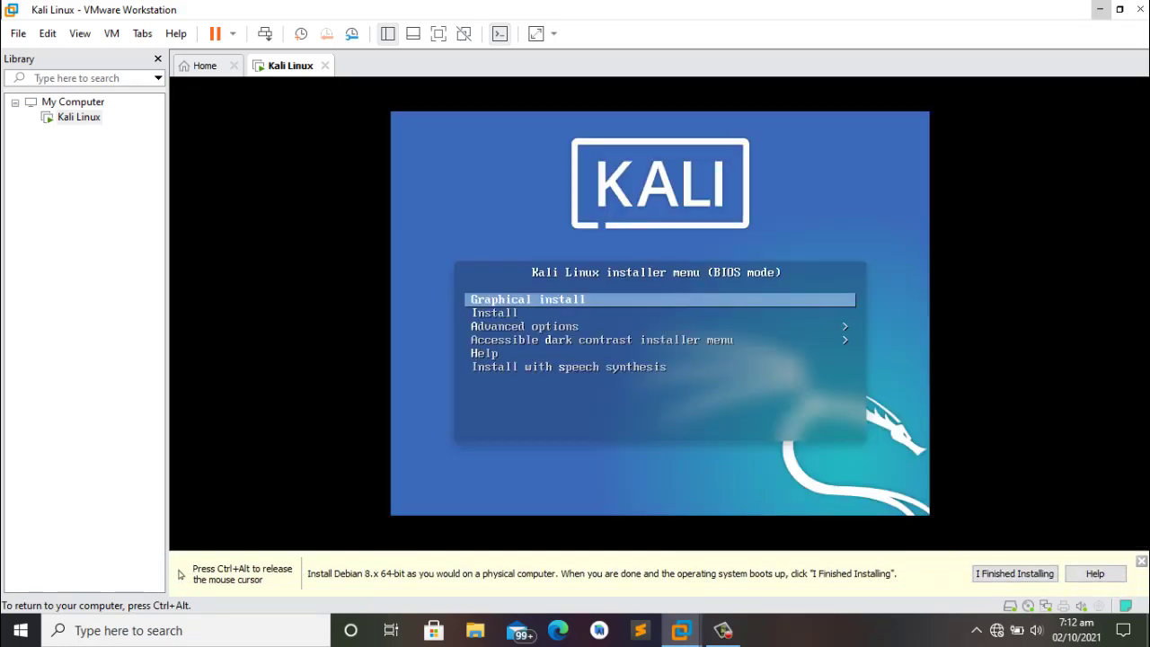
Step: Start the Graphical install from the boot menu and confirm English as the installer language
{"action": "key", "text": "Down"}
{"action": "key", "text": "Up"}
{"action": "key", "text": "Down"}
{"action": "key", "text": "Up"}
{"action": "key", "text": "Return"}
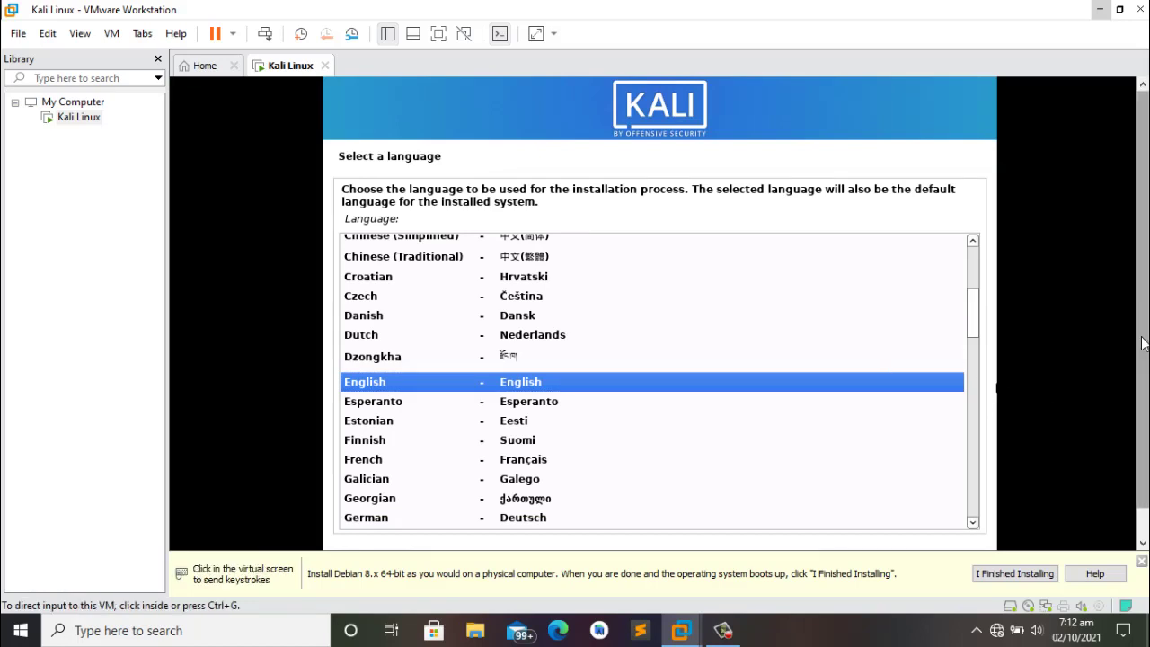
{"action": "scroll", "coordinate": [1123, 452], "scroll_direction": "down", "scroll_amount": 1}
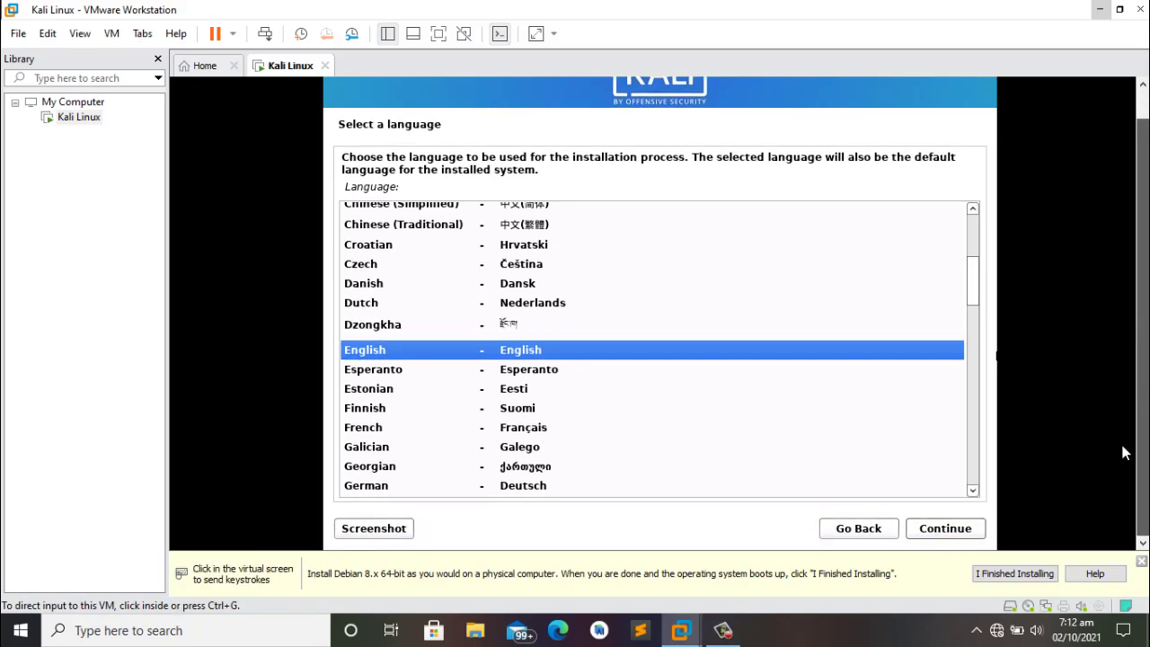
{"action": "left_click", "coordinate": [935, 532]}
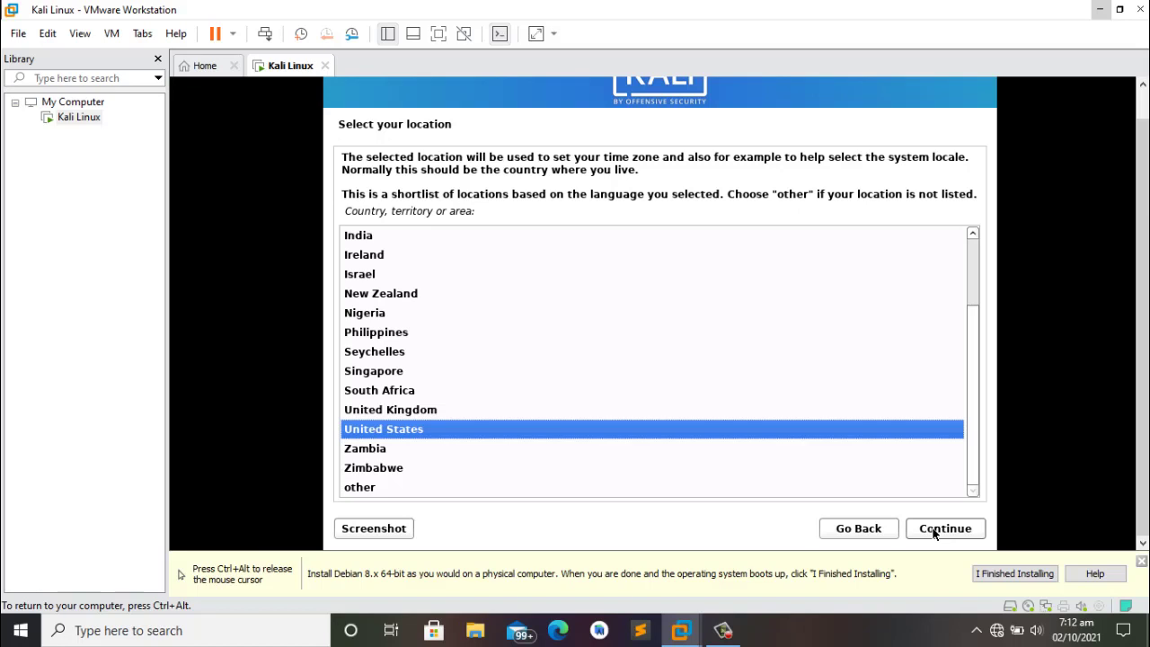
Step: Accept United States as location and American English keymap, then recapture the mouse
{"action": "left_click", "coordinate": [936, 536]}
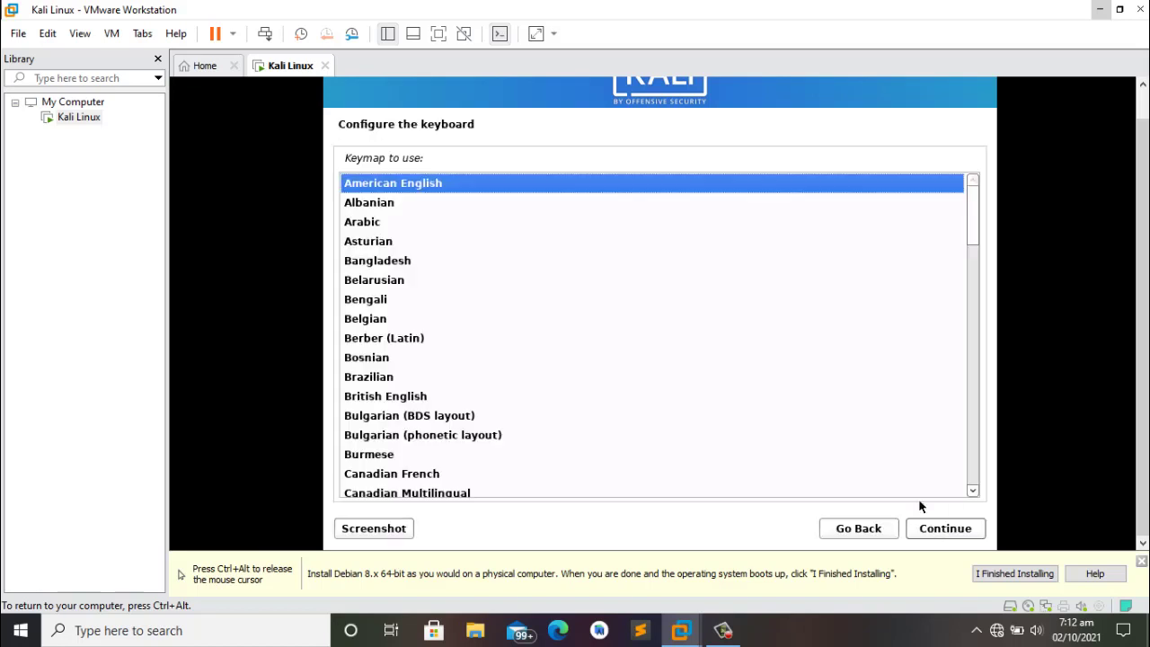
{"action": "left_click", "coordinate": [937, 535]}
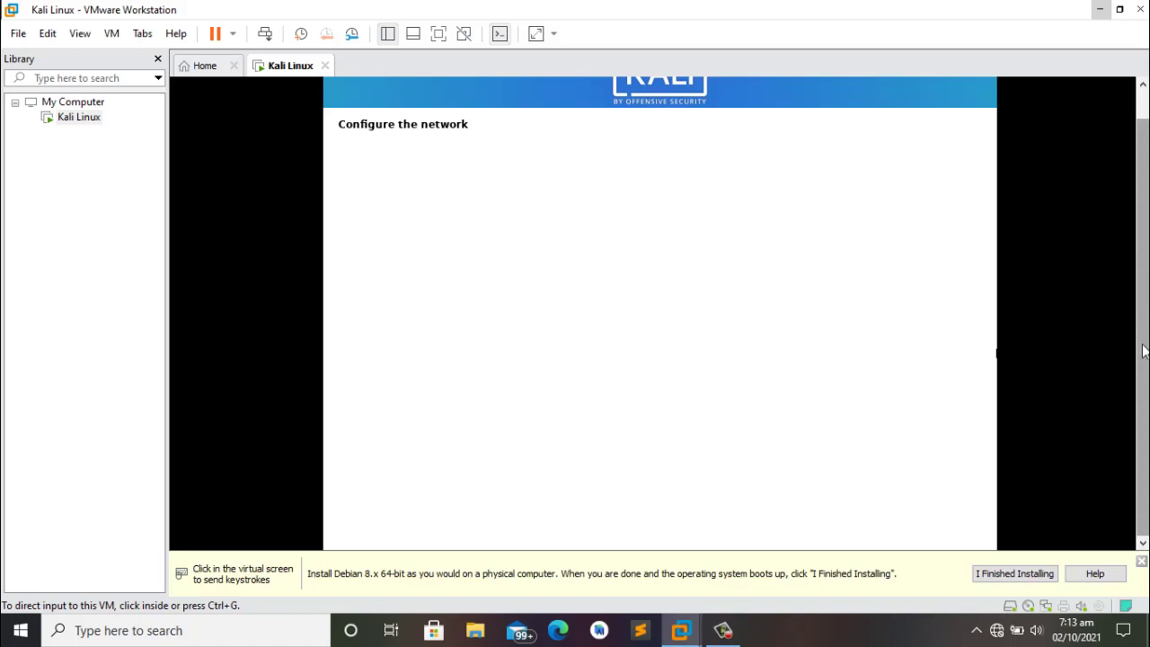
{"action": "left_click", "coordinate": [823, 382]}
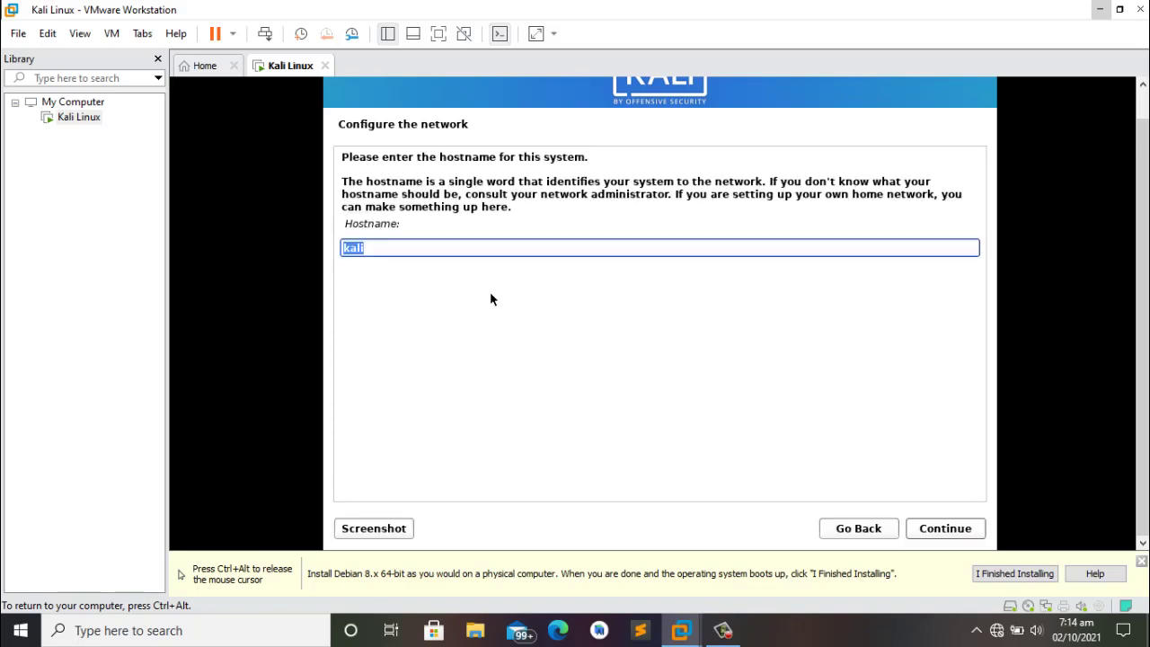
Step: Keep 'kali' as the hostname and leave the domain name blank
{"action": "left_click", "coordinate": [413, 249]}
{"action": "left_click", "coordinate": [932, 532]}
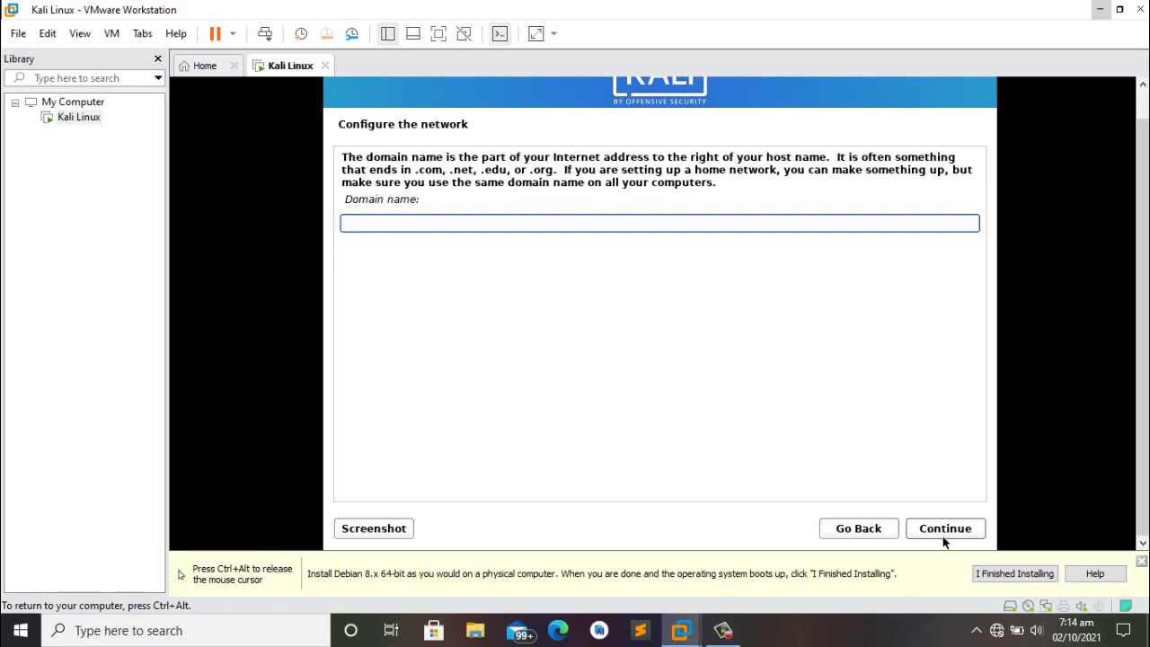
{"action": "left_click", "coordinate": [936, 533]}
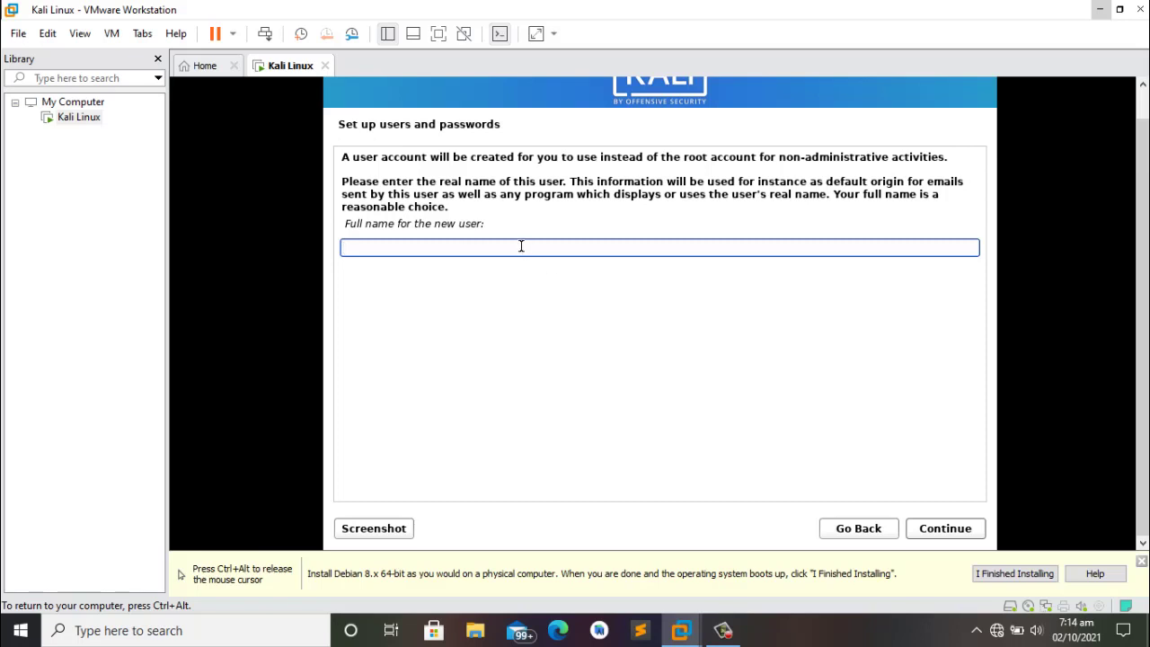
Step: Enter the new user's full name and accept the suggested username
{"action": "type", "text": "yaw"}
{"action": "left_click", "coordinate": [925, 537]}
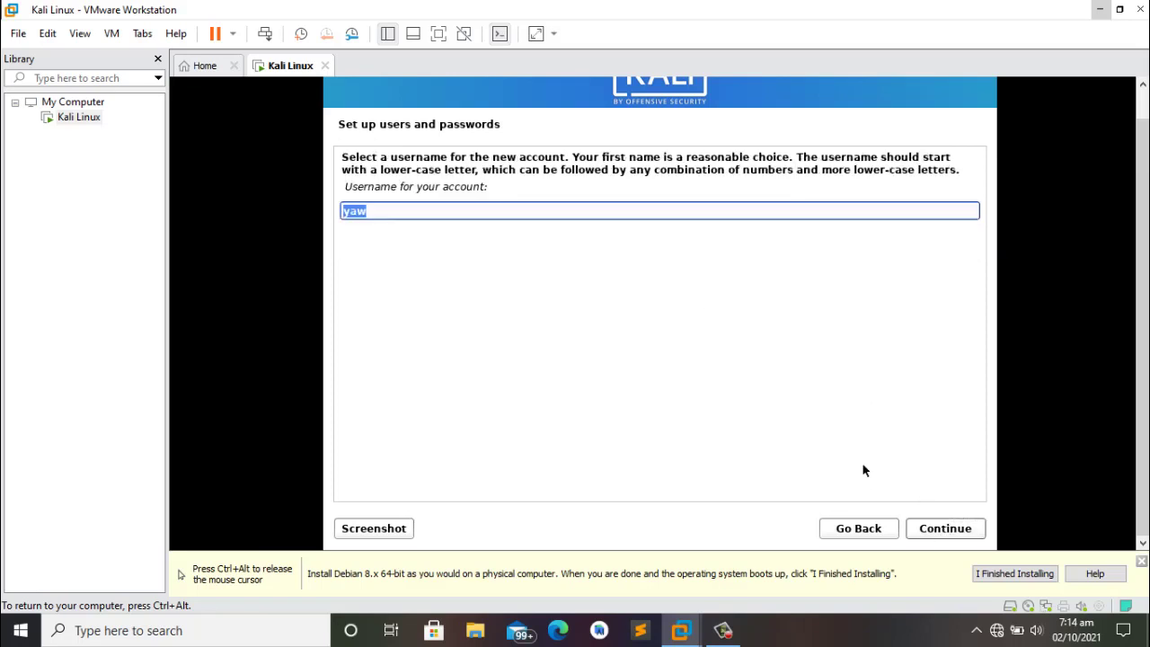
{"action": "left_click", "coordinate": [939, 532]}
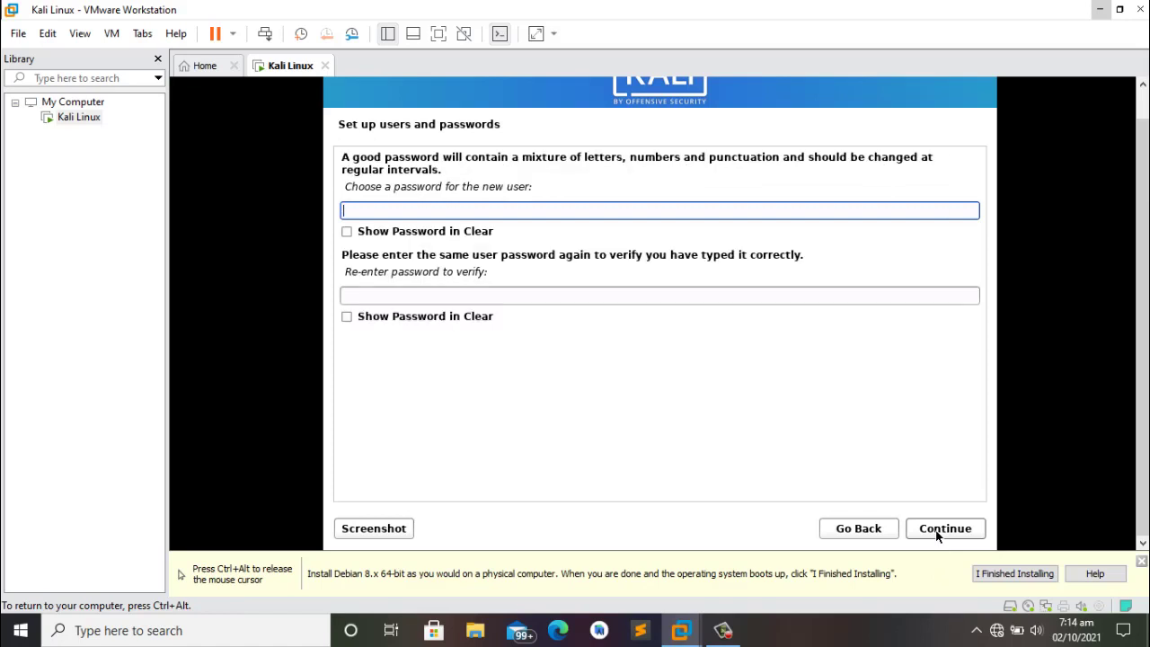
Step: Type the new user's password, repeat it in the verify field, and submit
{"action": "type", "text": "k"}
{"action": "key", "text": "BackSpace"}
{"action": "type", "text": "kali123"}
{"action": "key", "text": "Tab"}
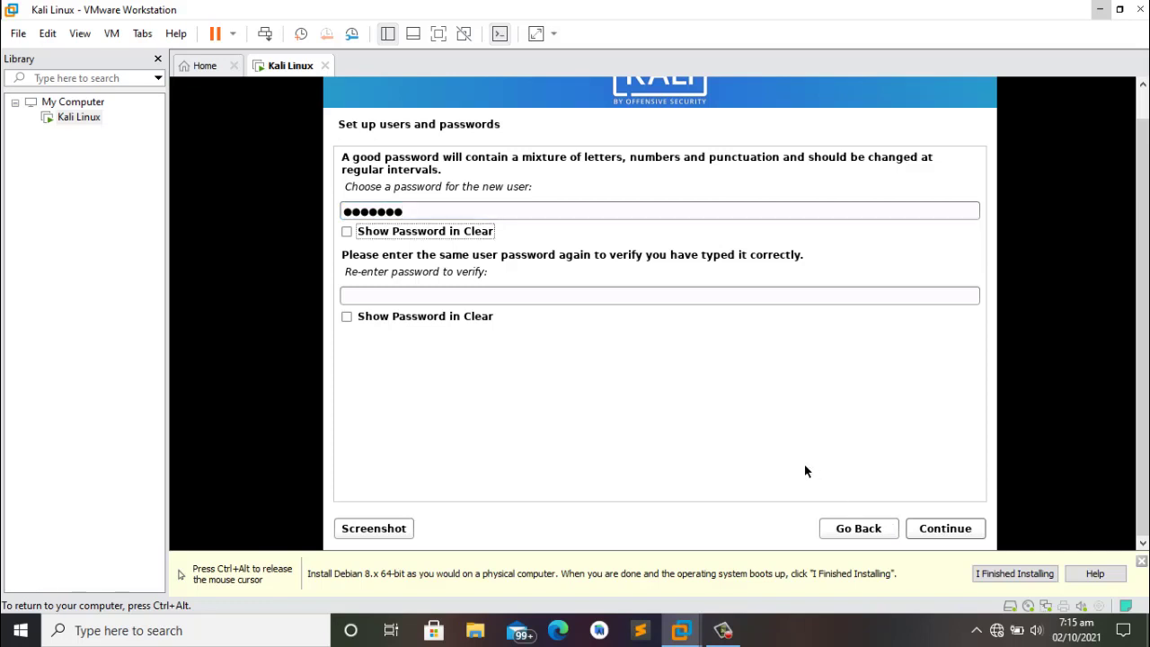
{"action": "left_click", "coordinate": [529, 296]}
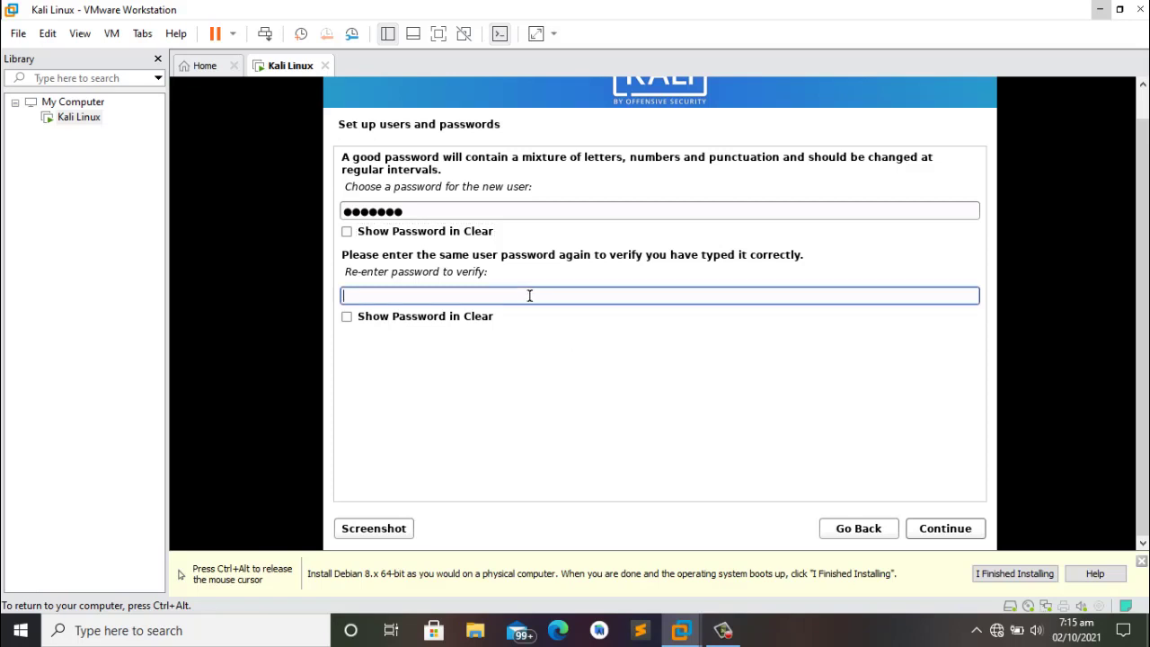
{"action": "type", "text": "kali123"}
{"action": "left_click", "coordinate": [934, 529]}
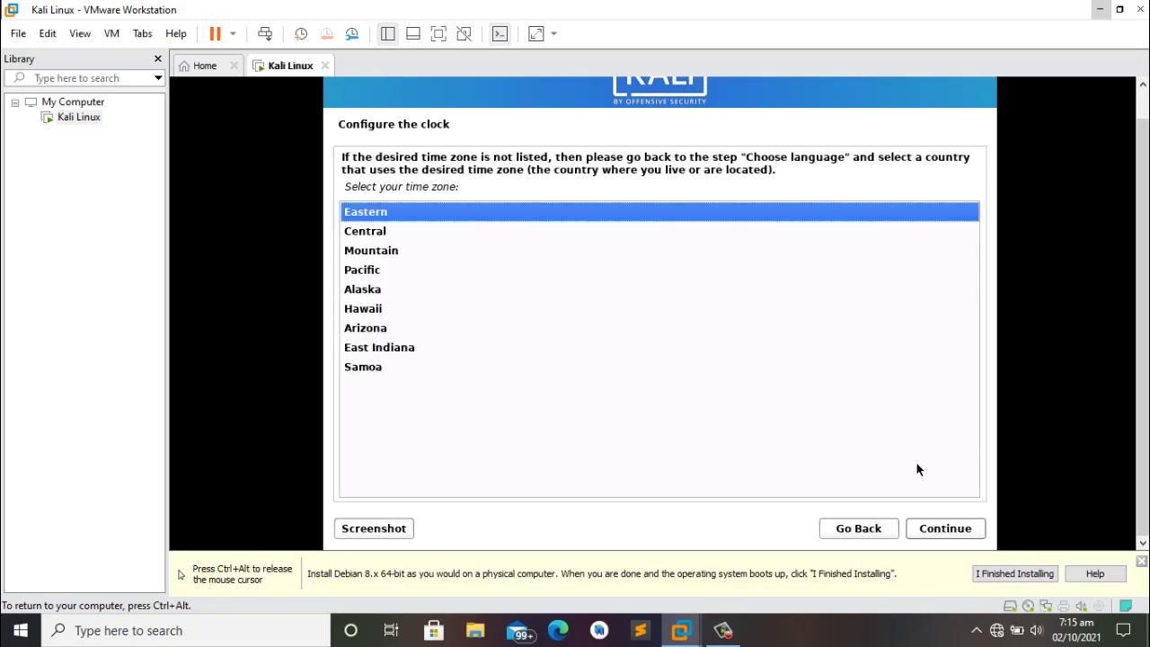
Step: Keep Eastern time, guided-partition the whole 21.5 GB disk as one partition, and write changes
{"action": "left_click", "coordinate": [946, 532]}
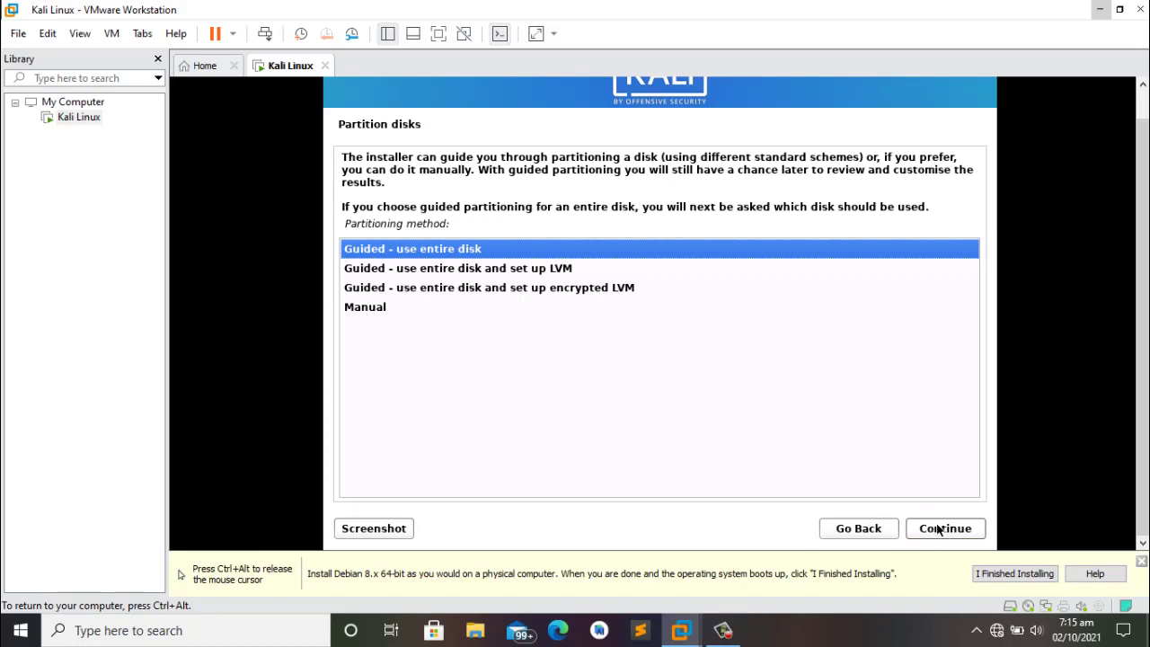
{"action": "left_click", "coordinate": [940, 533]}
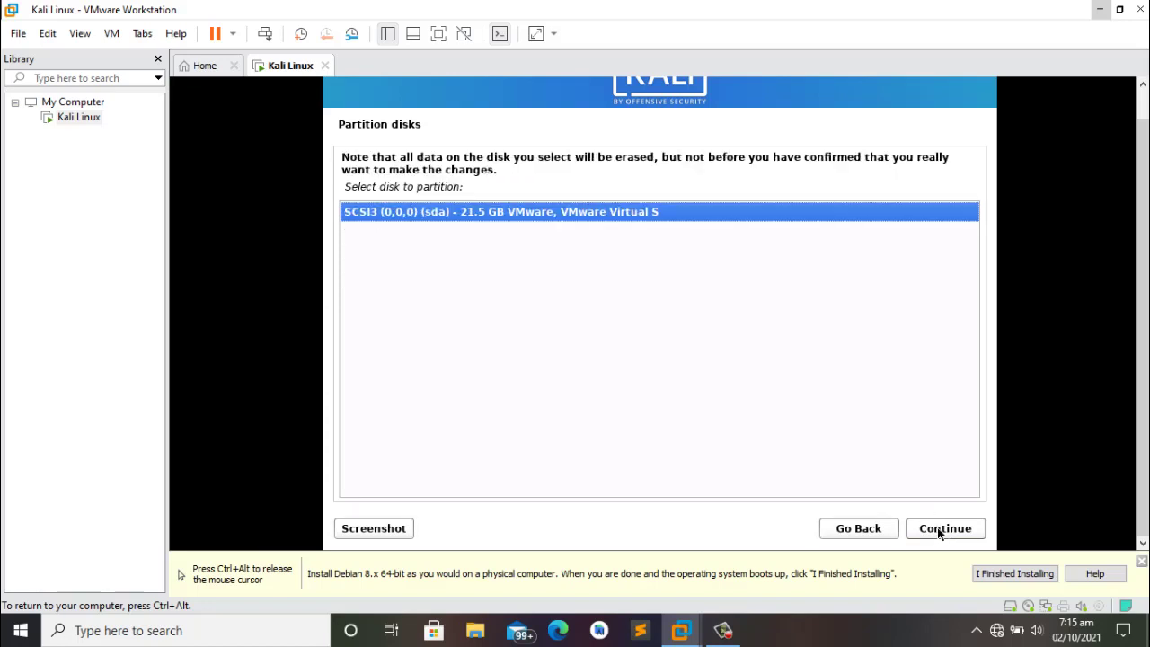
{"action": "left_click", "coordinate": [939, 534]}
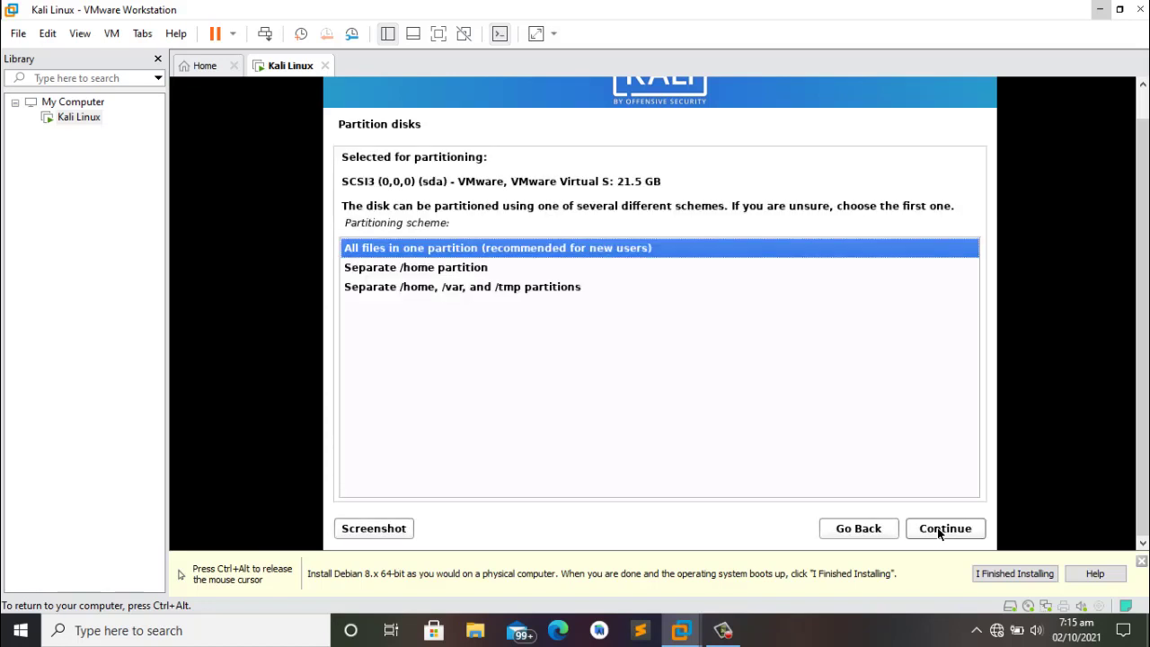
{"action": "left_click", "coordinate": [940, 533]}
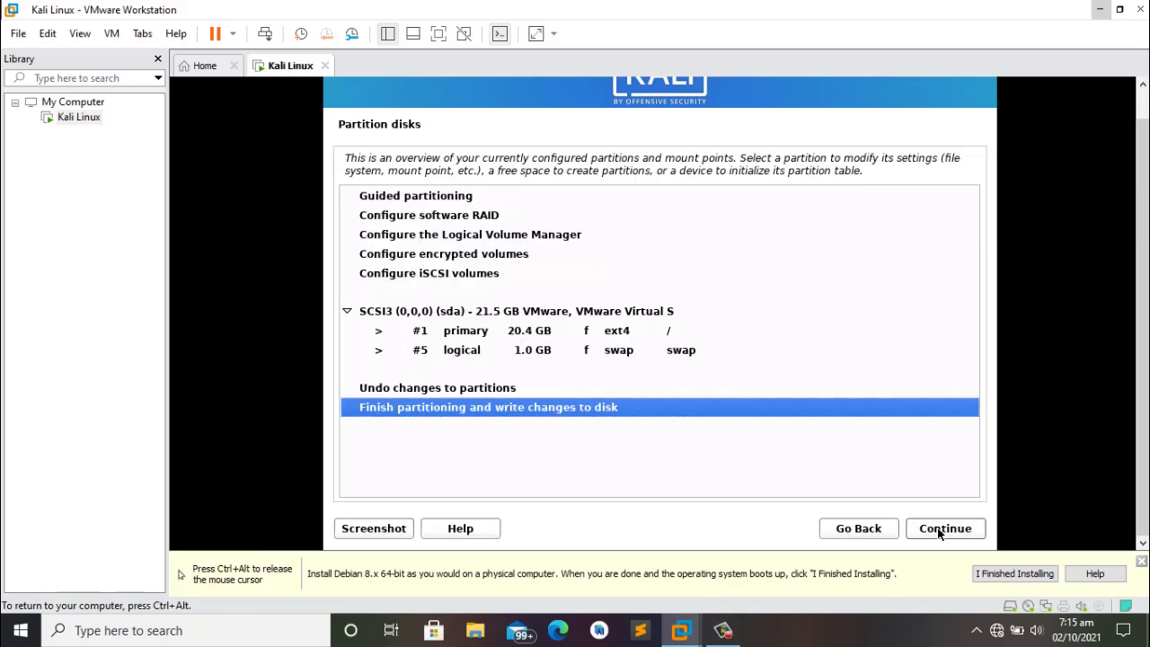
{"action": "left_click", "coordinate": [939, 533]}
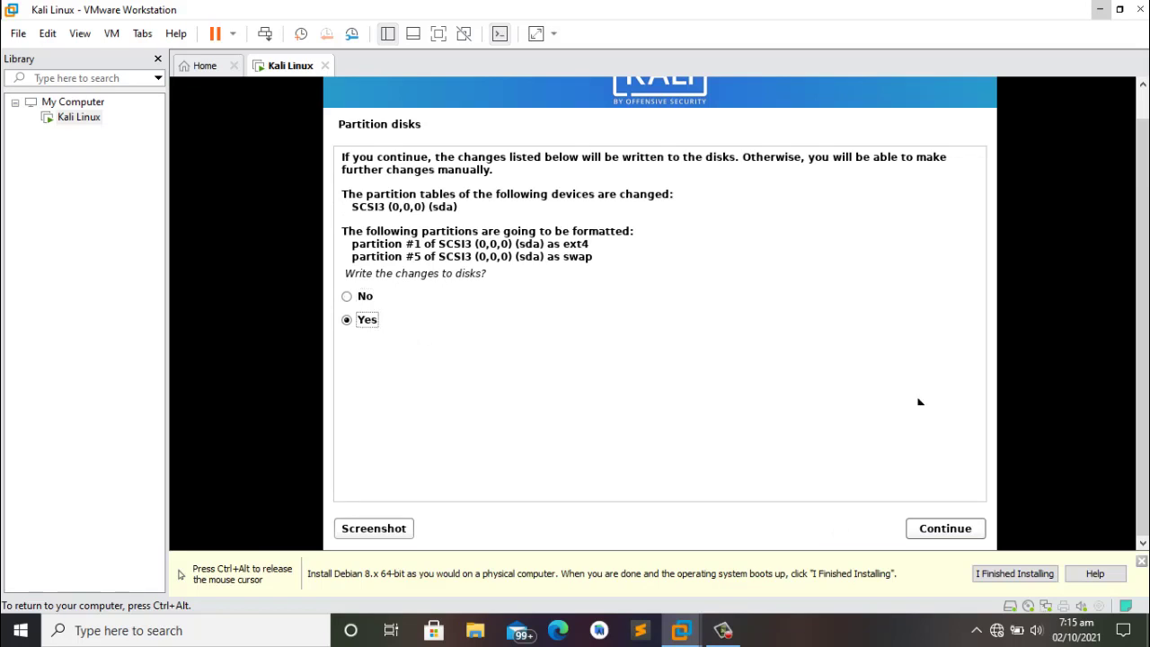
{"action": "left_click", "coordinate": [934, 539]}
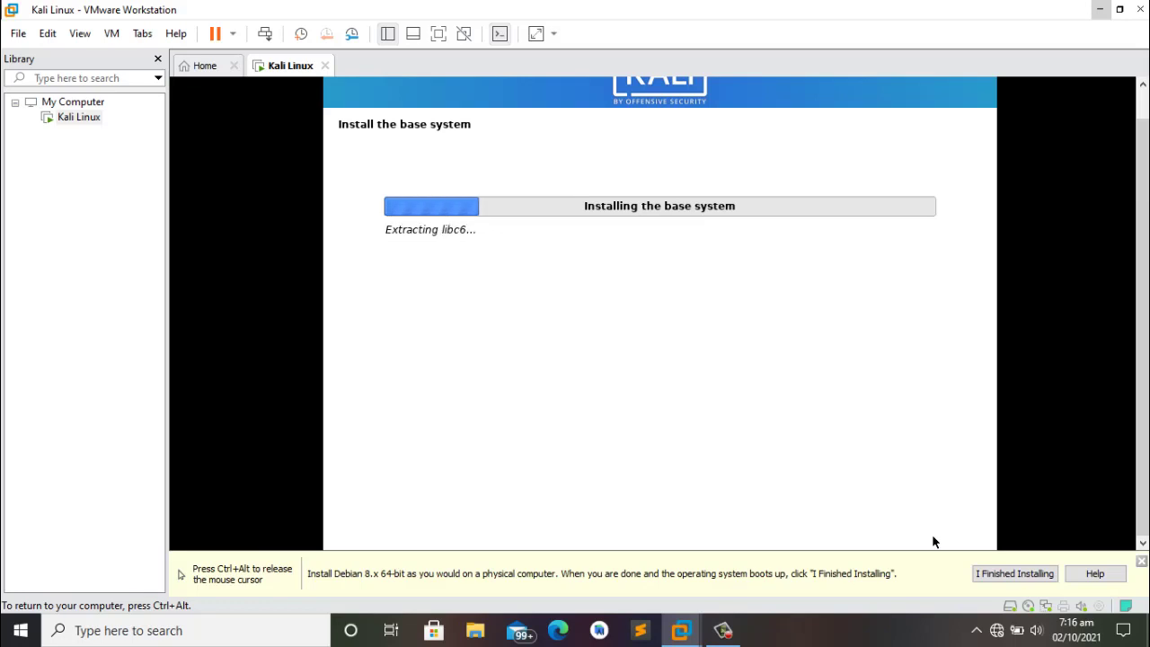
Step: Release the mouse, hide the library with F9, and return input to the VM at Software selection
{"action": "key", "text": "ctrl+alt"}
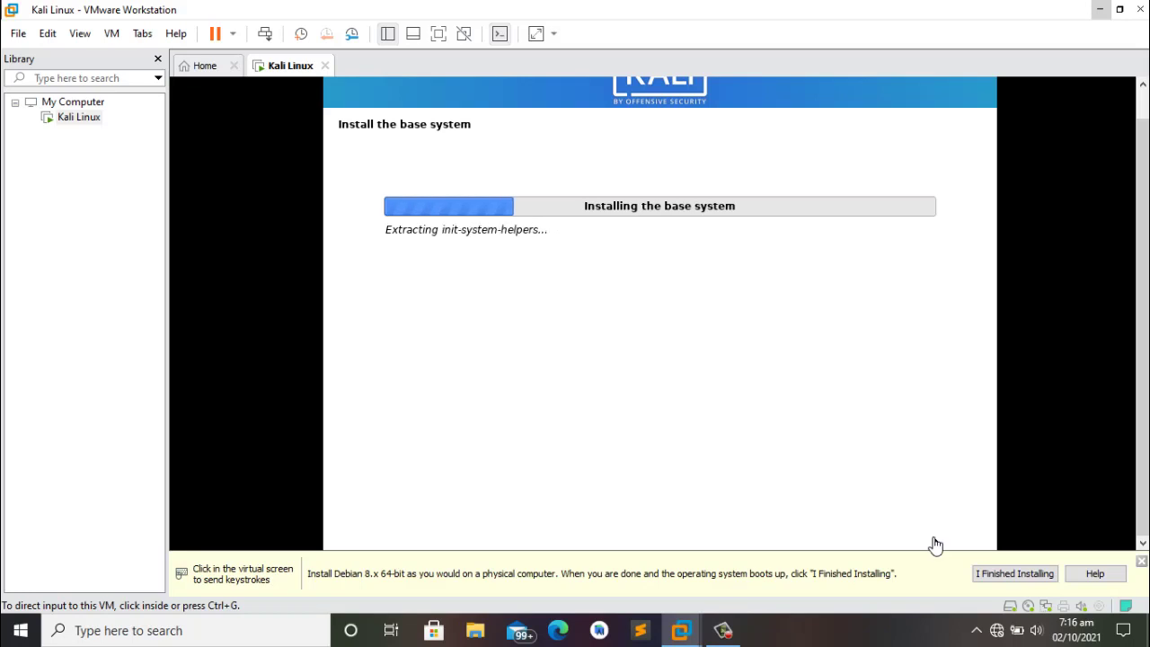
{"action": "key", "text": "F9"}
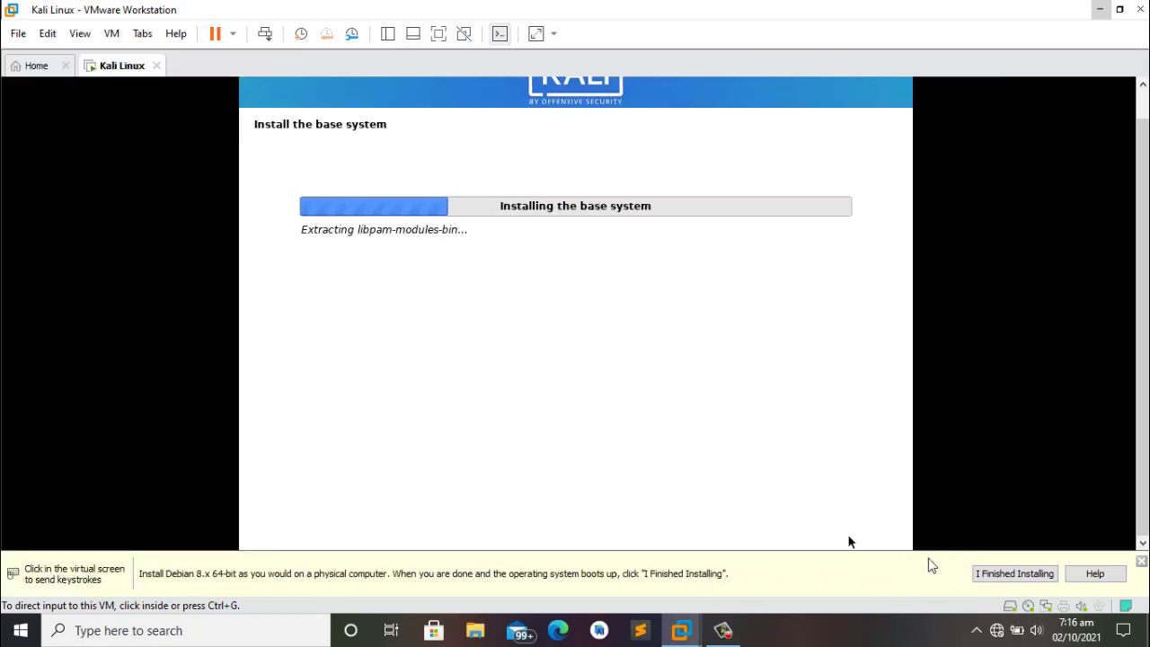
{"action": "left_click", "coordinate": [717, 638]}
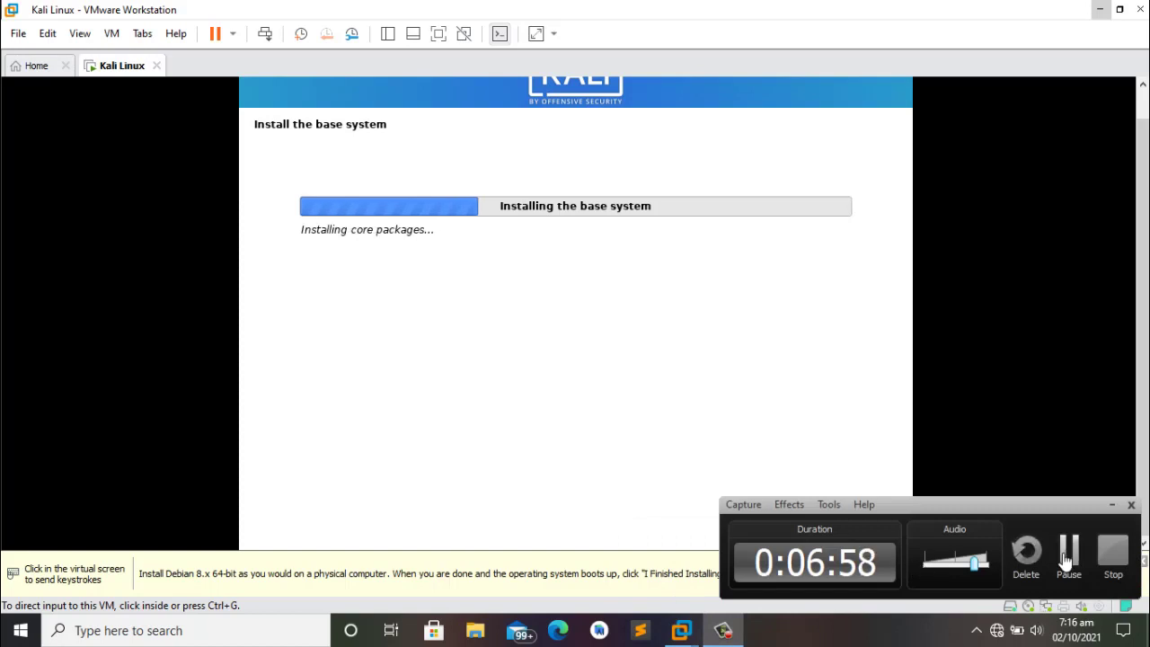
{"action": "left_click", "coordinate": [1068, 549]}
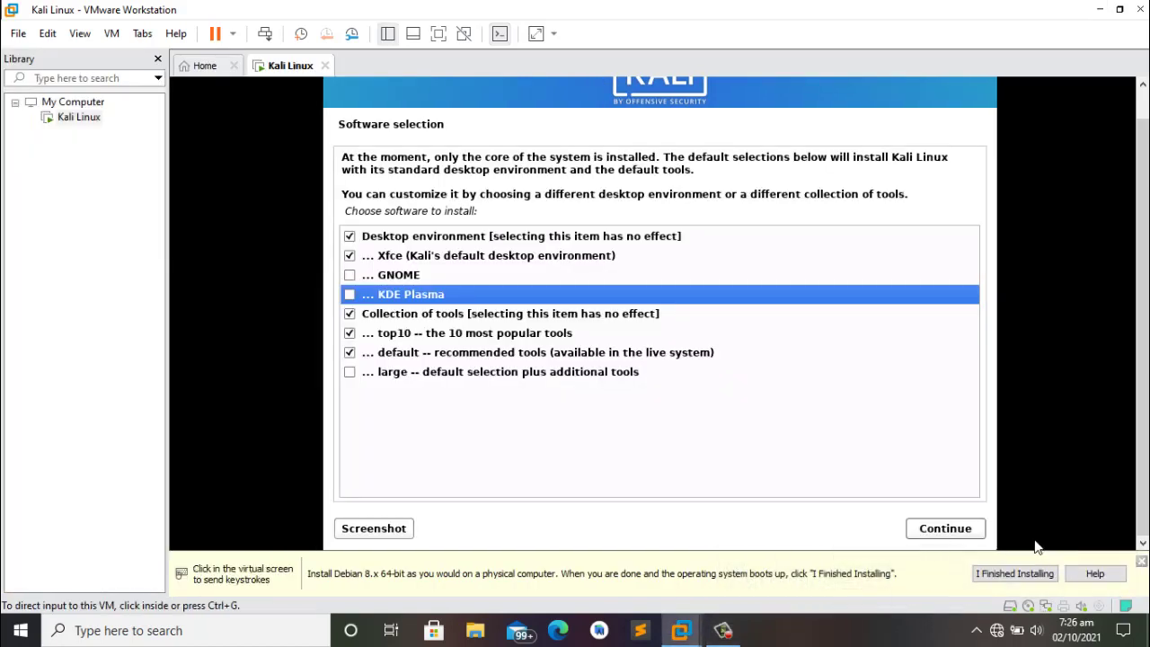
{"action": "left_click", "coordinate": [1035, 546]}
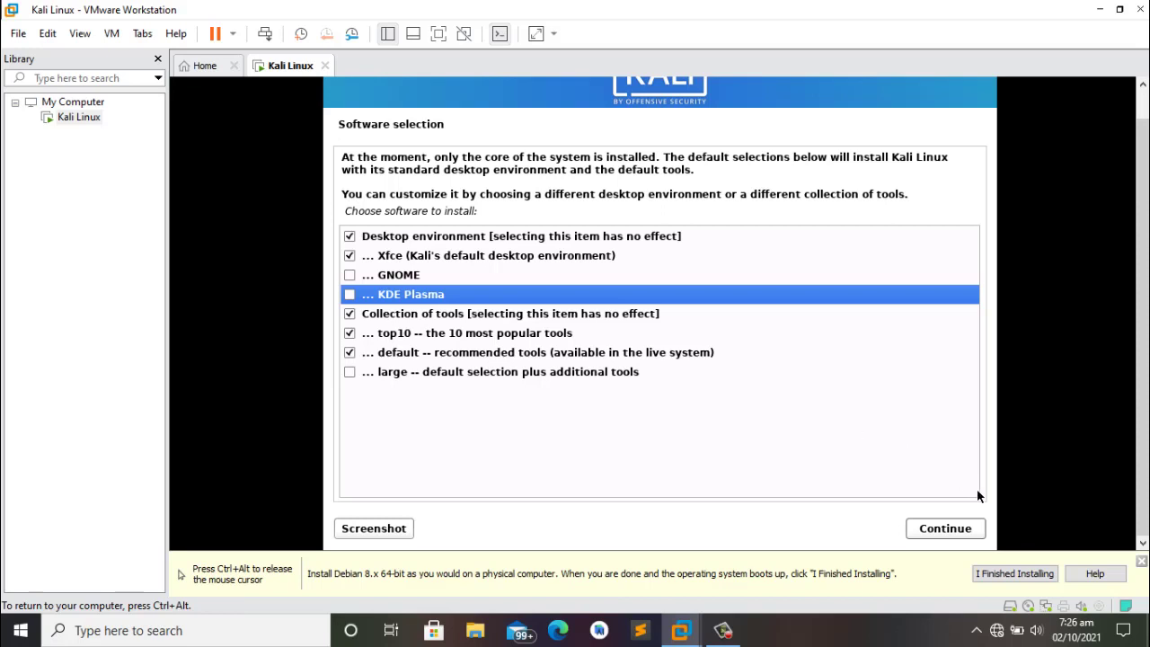
Step: Keep the default Xfce desktop and tool selections and start software installation
{"action": "left_click", "coordinate": [955, 532]}
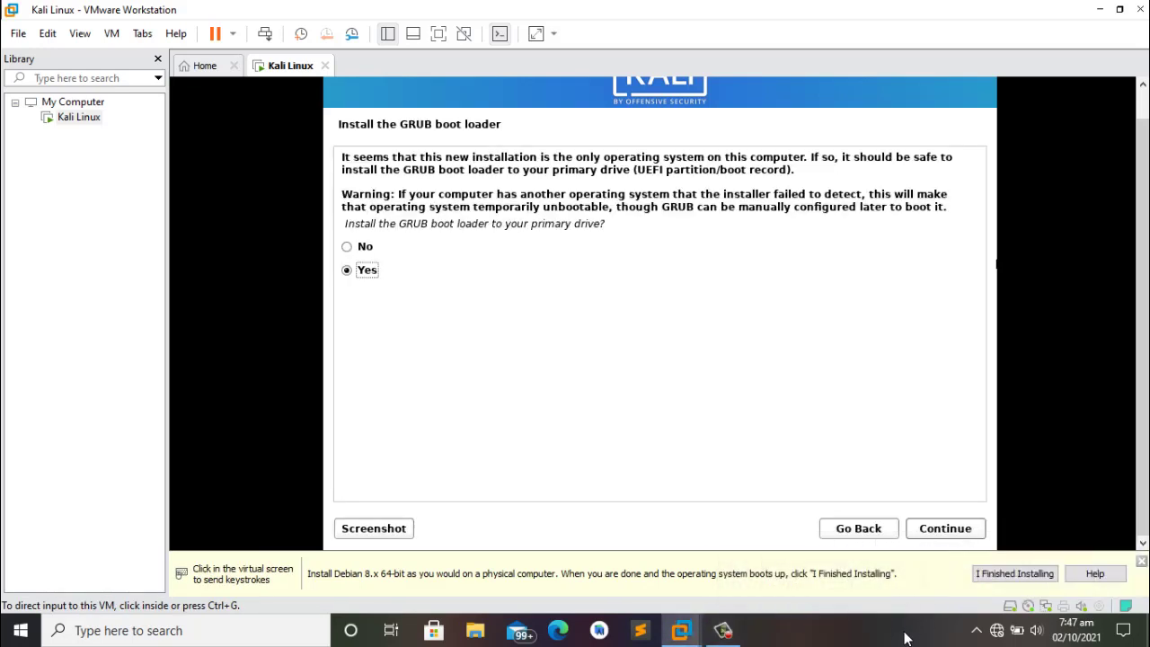
Step: Confirm installing GRUB on the primary drive and choose /dev/sda as the boot loader device
{"action": "left_click", "coordinate": [663, 381]}
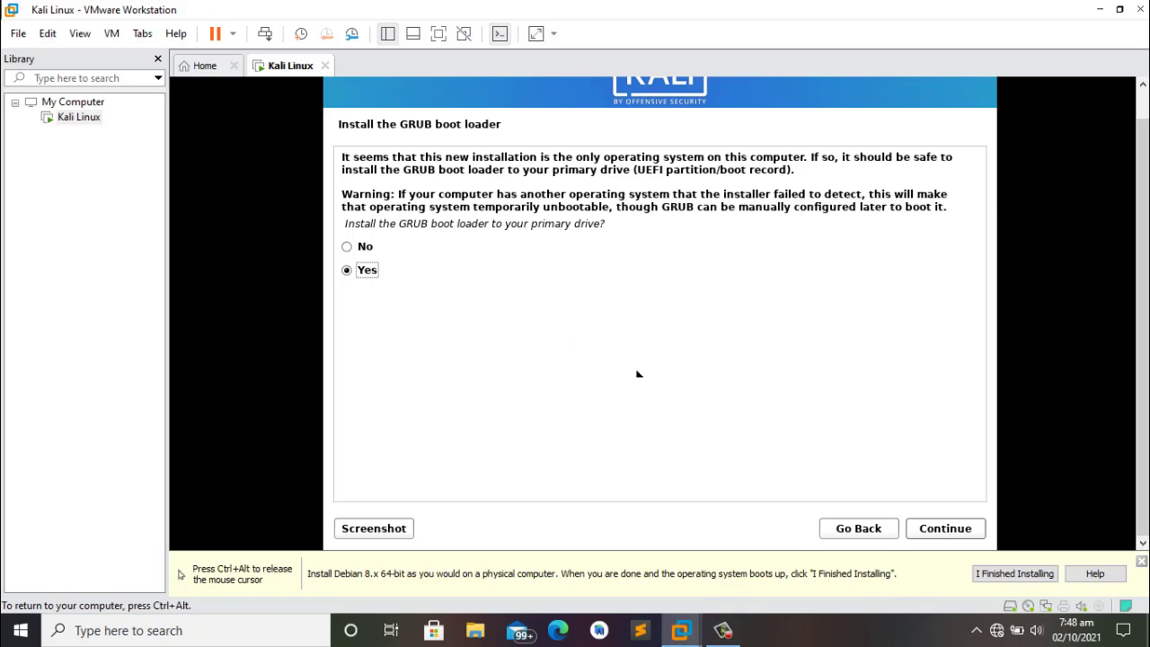
{"action": "left_click", "coordinate": [955, 531]}
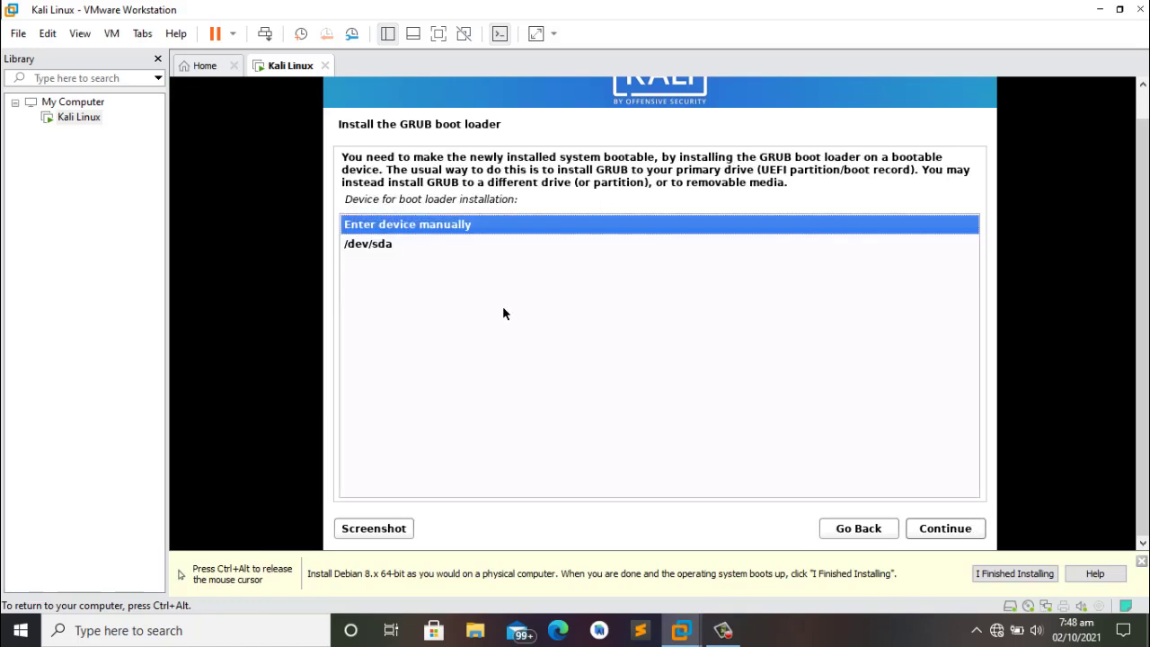
{"action": "left_click", "coordinate": [362, 244]}
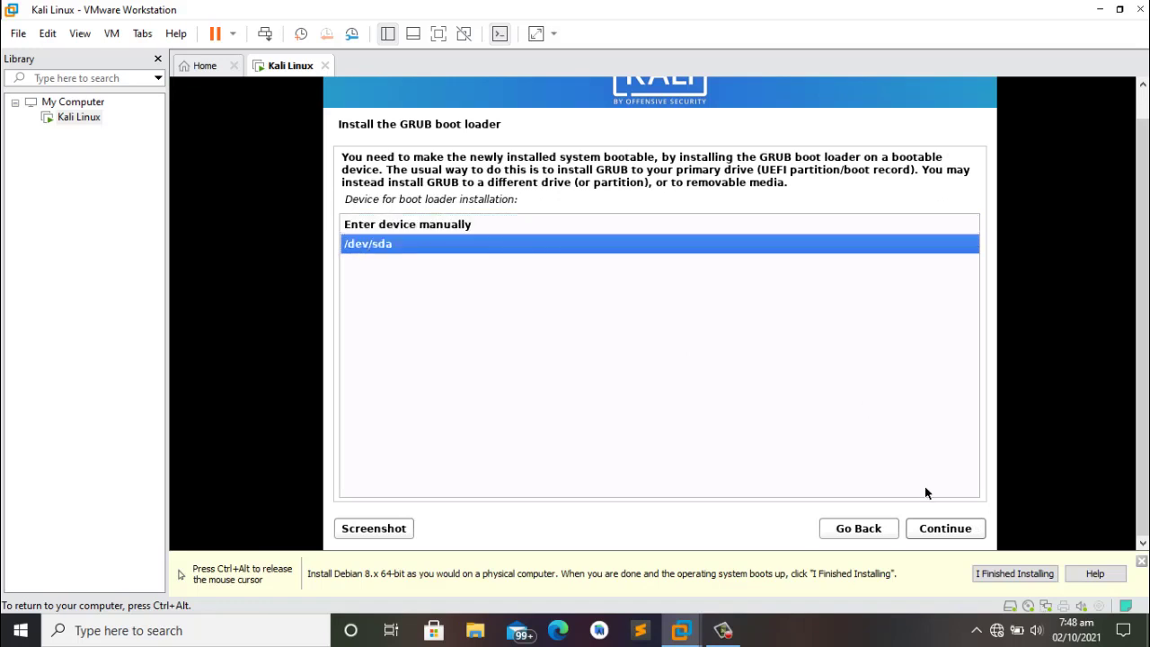
{"action": "left_click", "coordinate": [929, 532]}
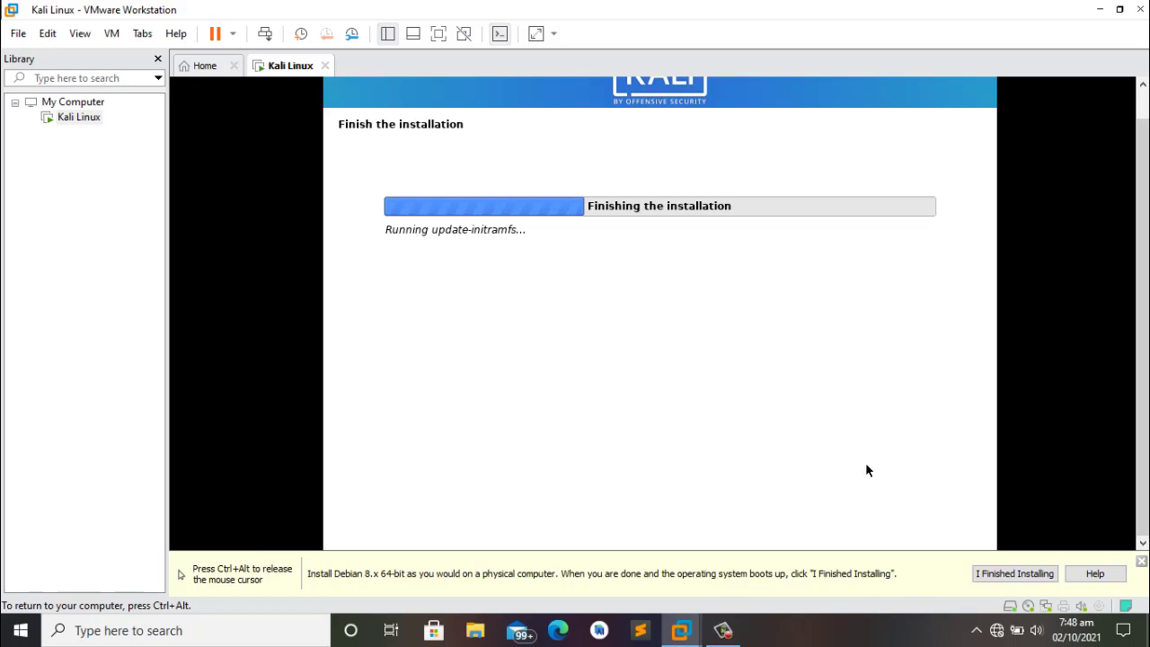
Step: Release the mouse from the VM and continue past the installation-complete notice to reboot
{"action": "key", "text": "ctrl+alt"}
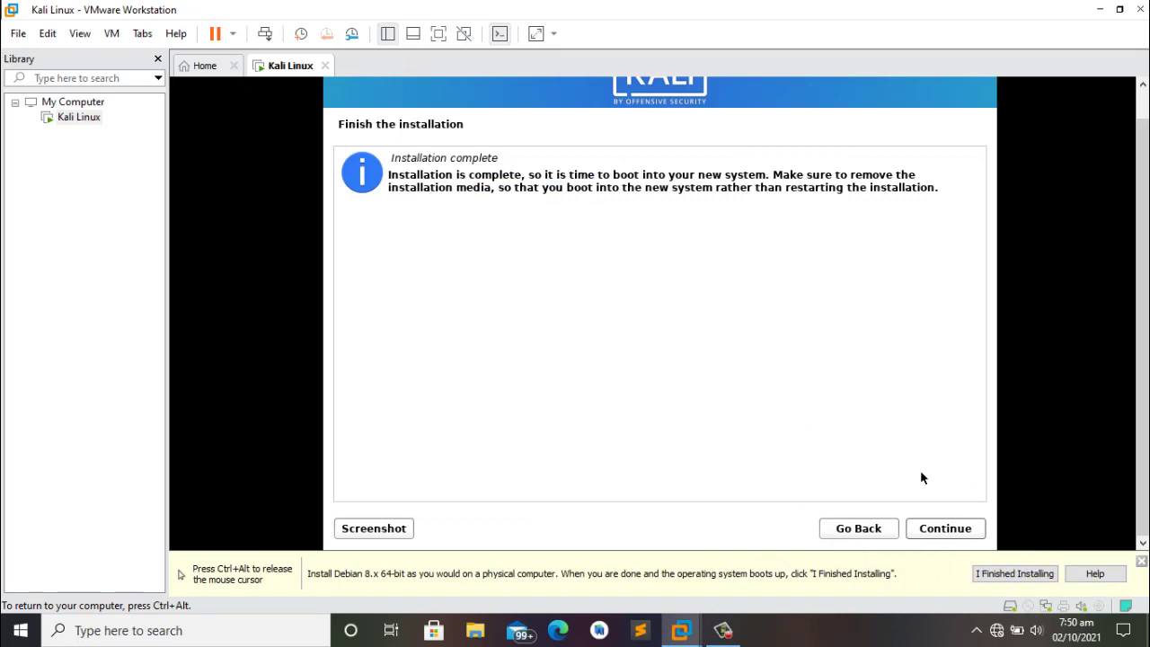
{"action": "left_click", "coordinate": [934, 535]}
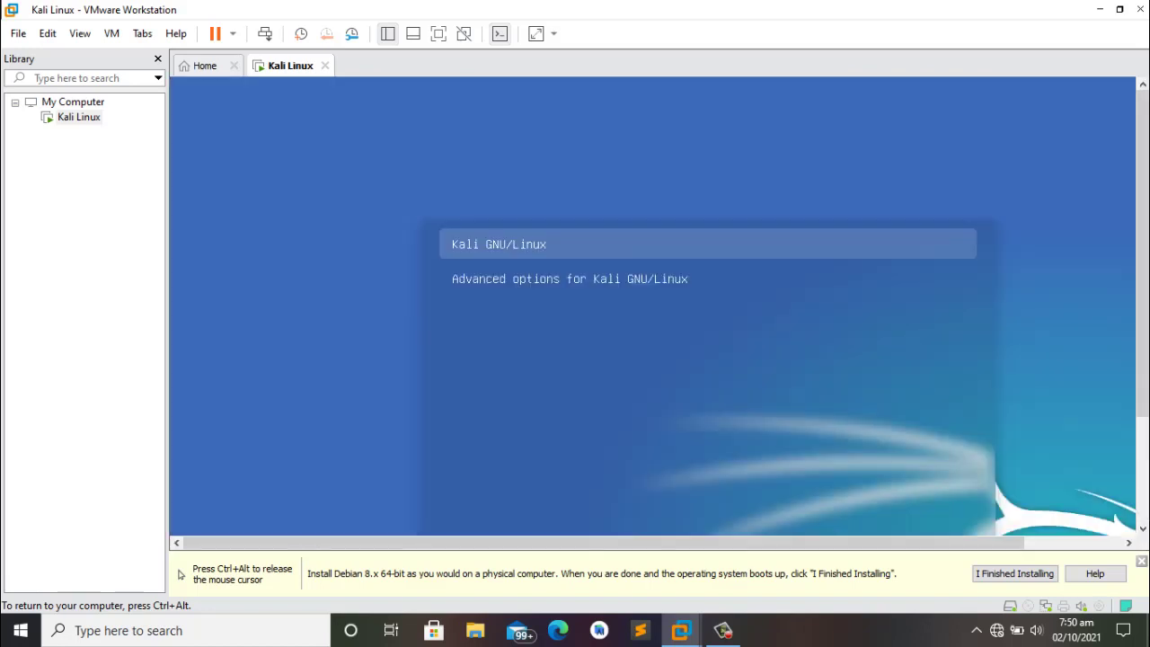
Step: Boot the default Kali GNU/Linux entry and log in with the new user's username and password
{"action": "key", "text": "Return"}
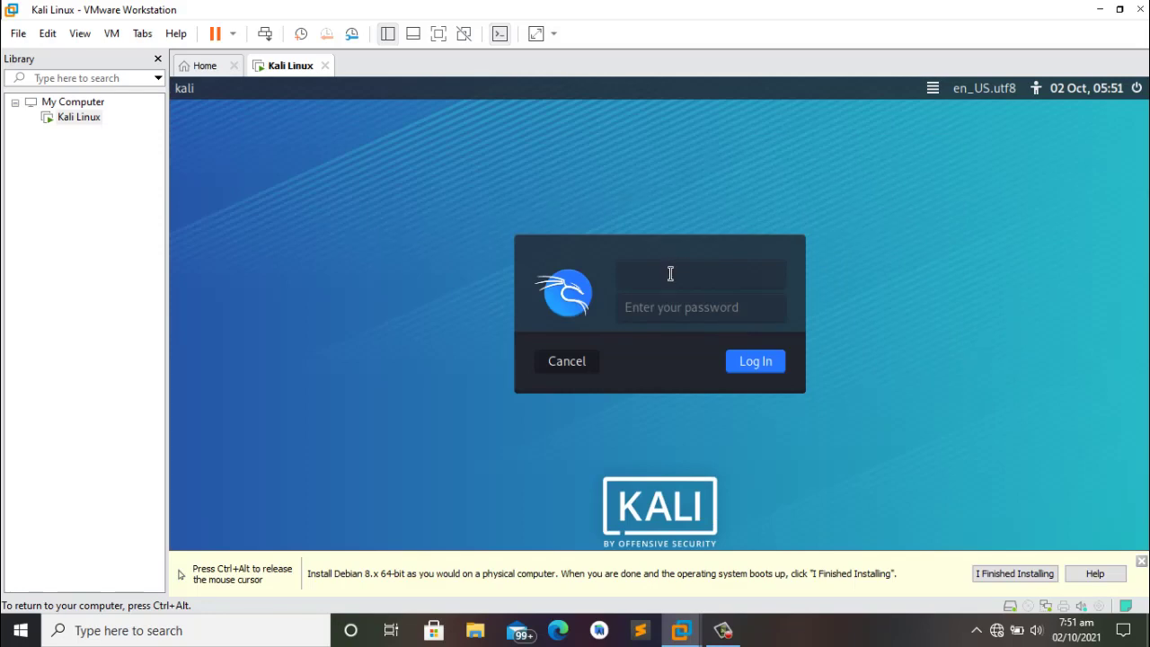
{"action": "type", "text": "yaw"}
{"action": "key", "text": "Tab"}
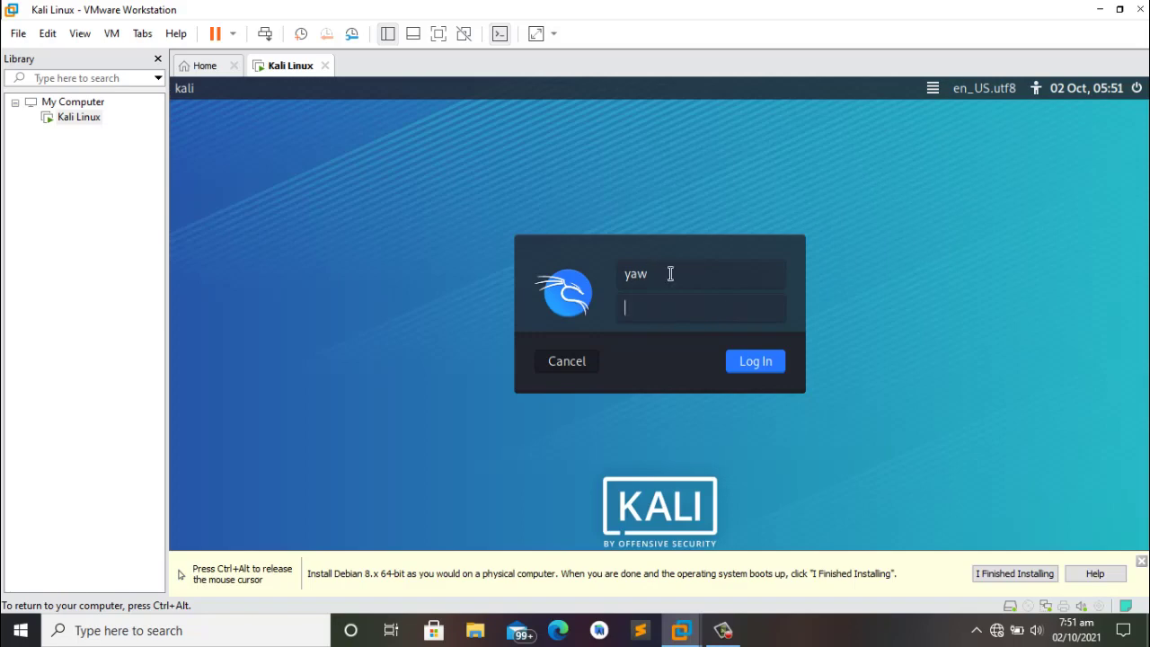
{"action": "type", "text": "*******"}
{"action": "left_click", "coordinate": [738, 362]}
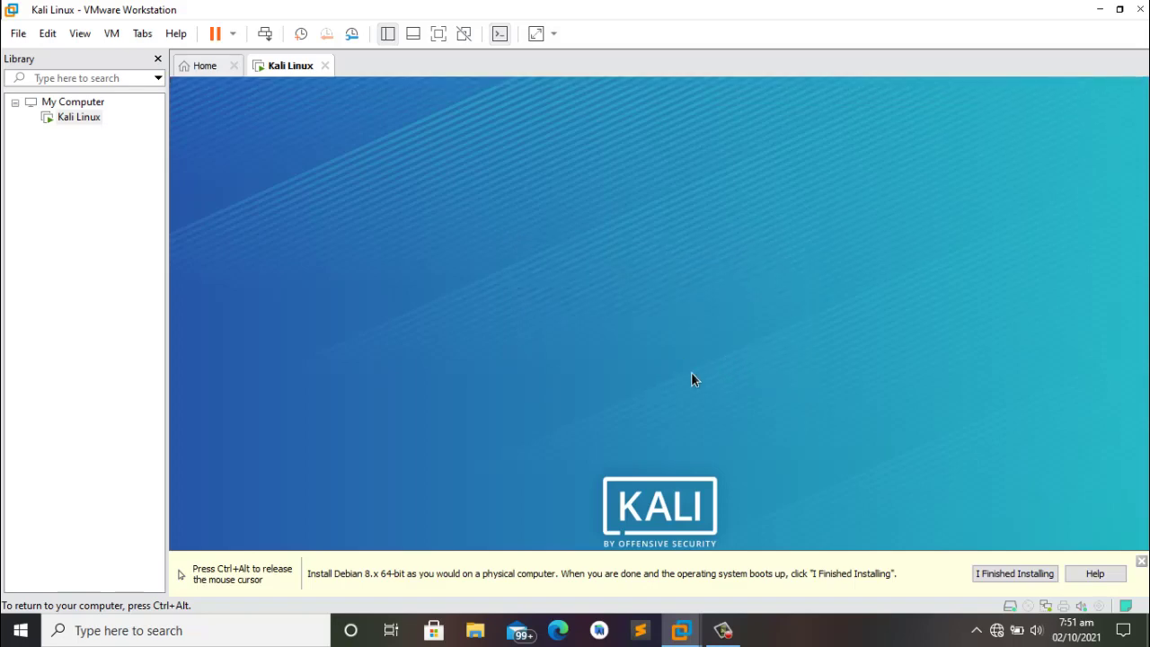
Step: Dismiss VMware's install-finished hint and launch a Terminal Emulator from the Kali top panel
{"action": "left_click", "coordinate": [993, 575]}
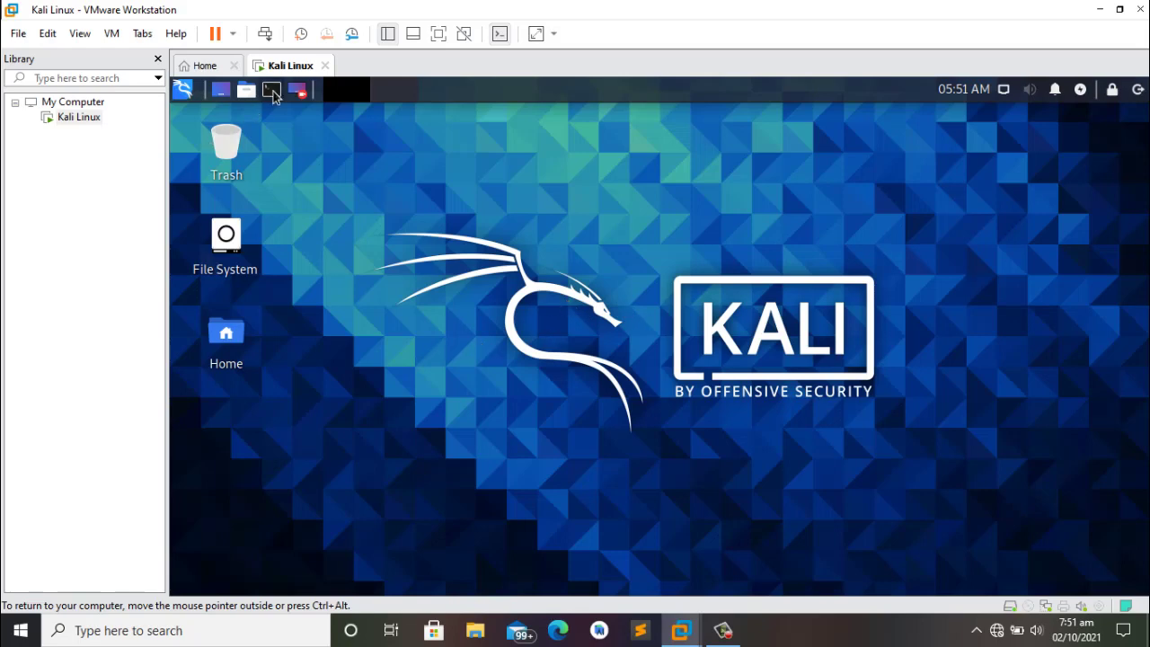
{"action": "left_click", "coordinate": [272, 90]}
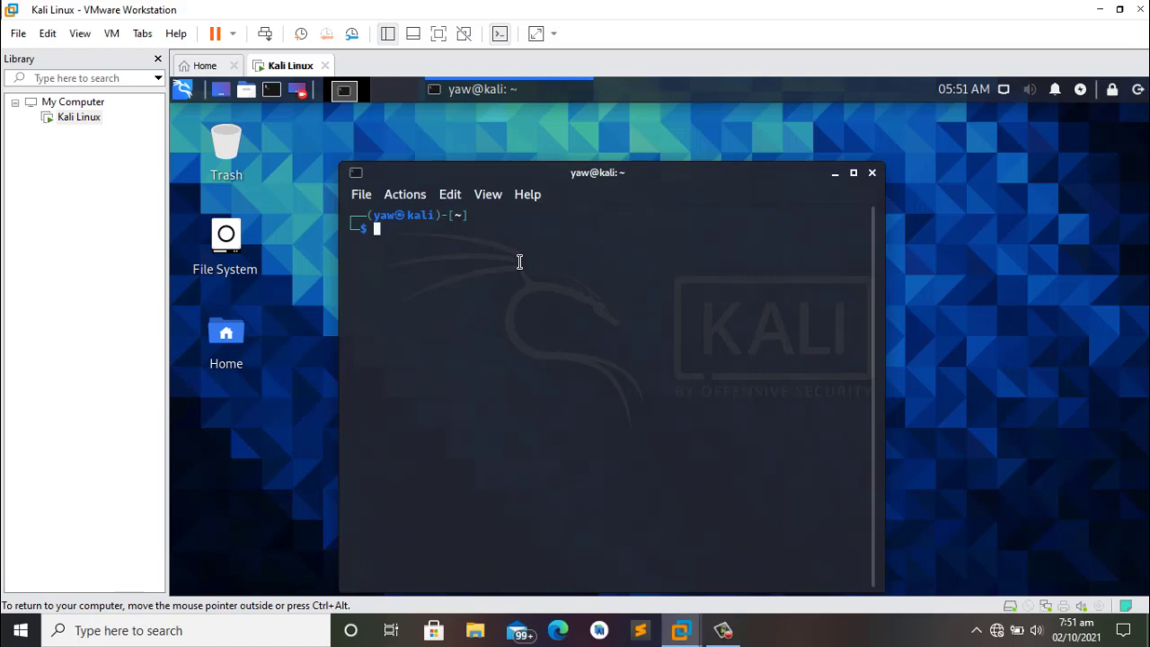
Step: Run whoami and pwd to check the logged-in user and home directory
{"action": "type", "text": "whoami"}
{"action": "key", "text": "Return"}
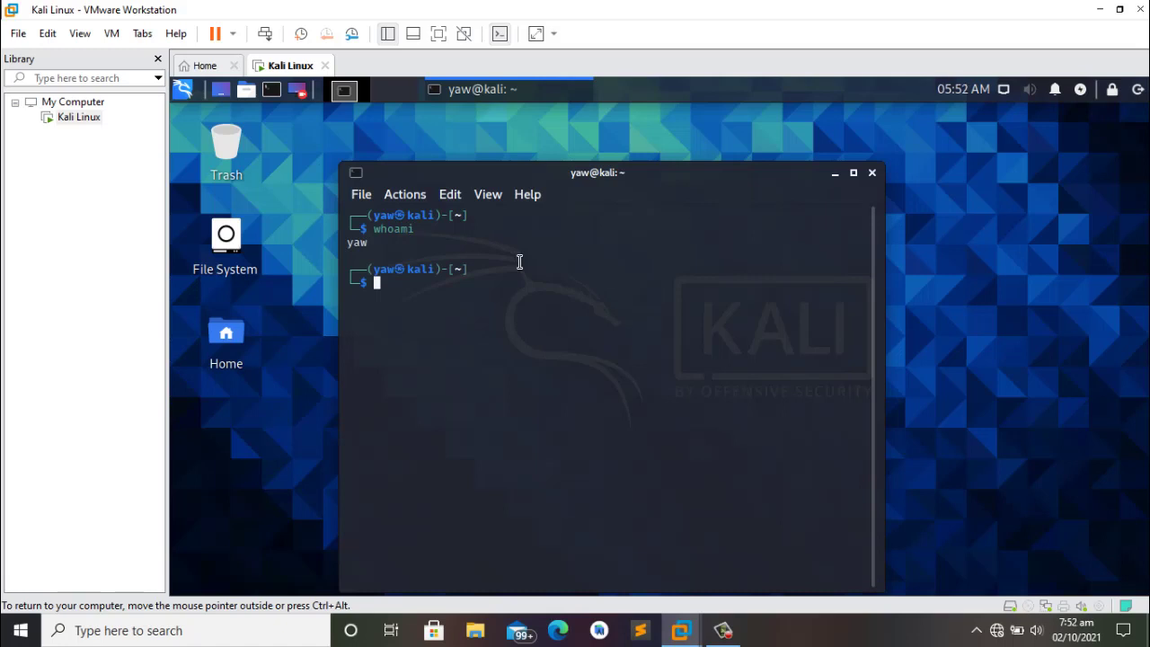
{"action": "type", "text": "pwd"}
{"action": "key", "text": "Return"}
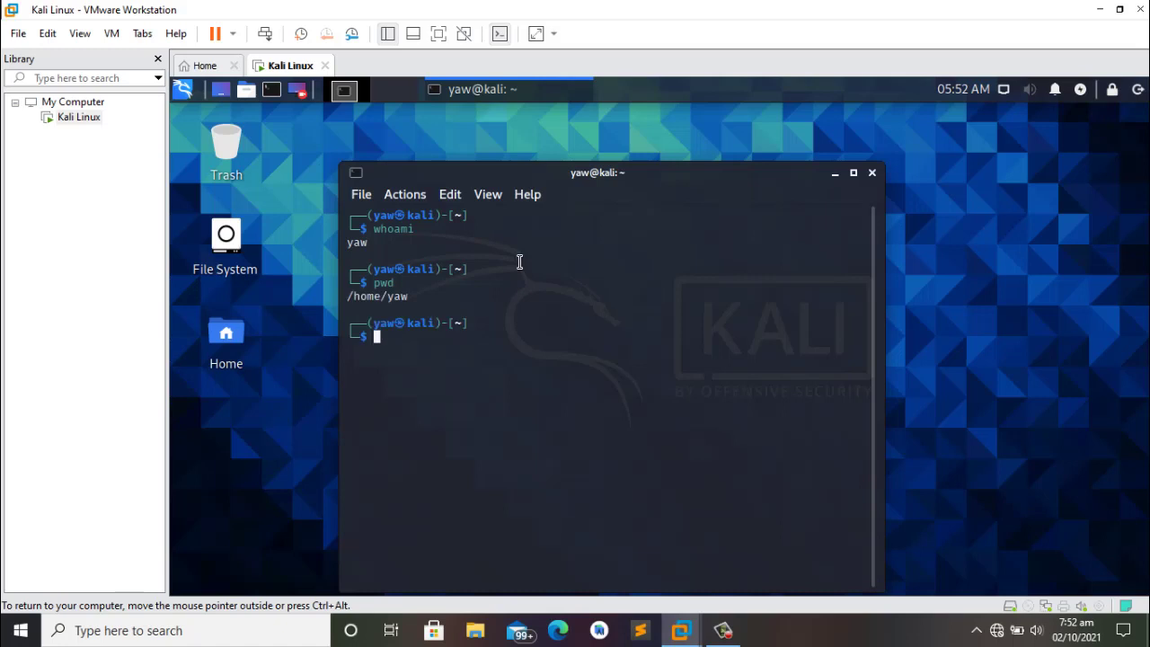
Step: Run sudo -i to request a root shell
{"action": "type", "text": "c"}
{"action": "type", "text": "ud"}
{"action": "key", "text": "BackSpace"}
{"action": "key", "text": "BackSpace"}
{"action": "type", "text": "udo -i"}
{"action": "key", "text": "Return"}
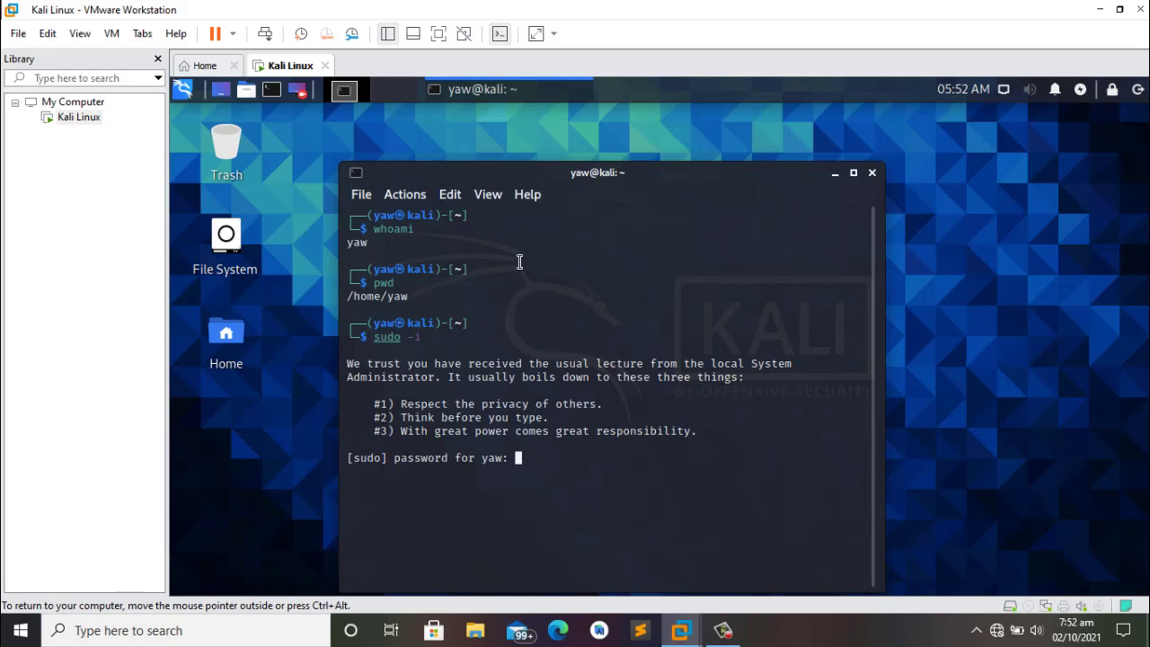
Step: Submit the sudo password and verify with whoami and pwd that the shell is root in /root
{"action": "key", "text": "Return"}
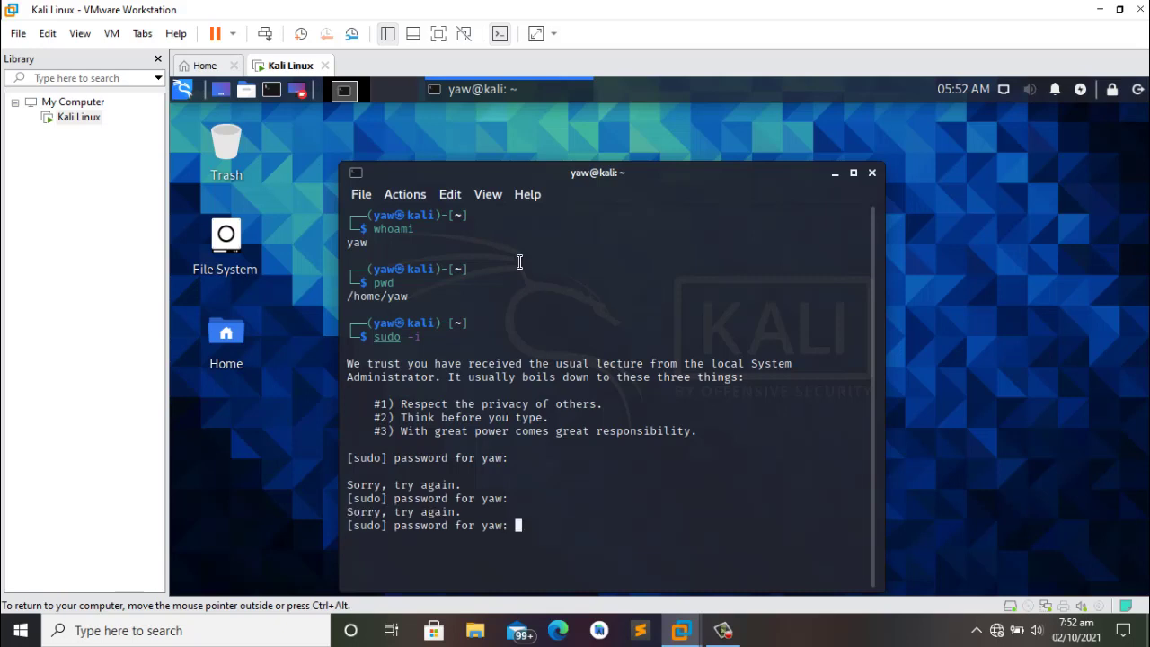
{"action": "key", "text": "Return"}
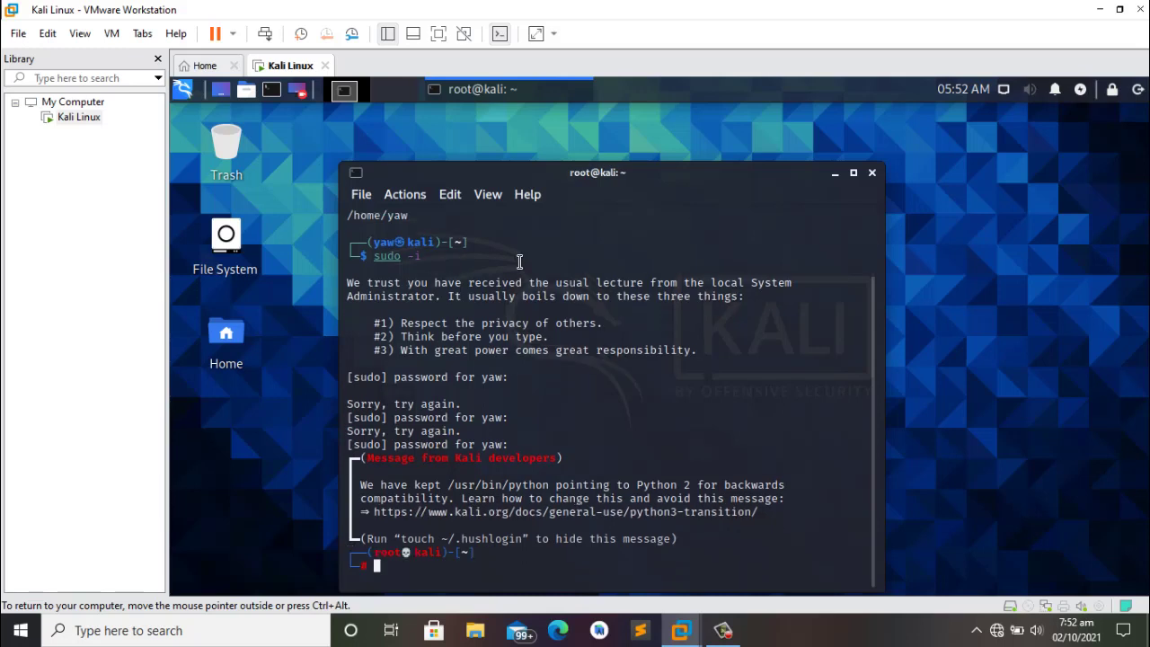
{"action": "type", "text": "whoami"}
{"action": "key", "text": "Return"}
{"action": "type", "text": "pwd"}
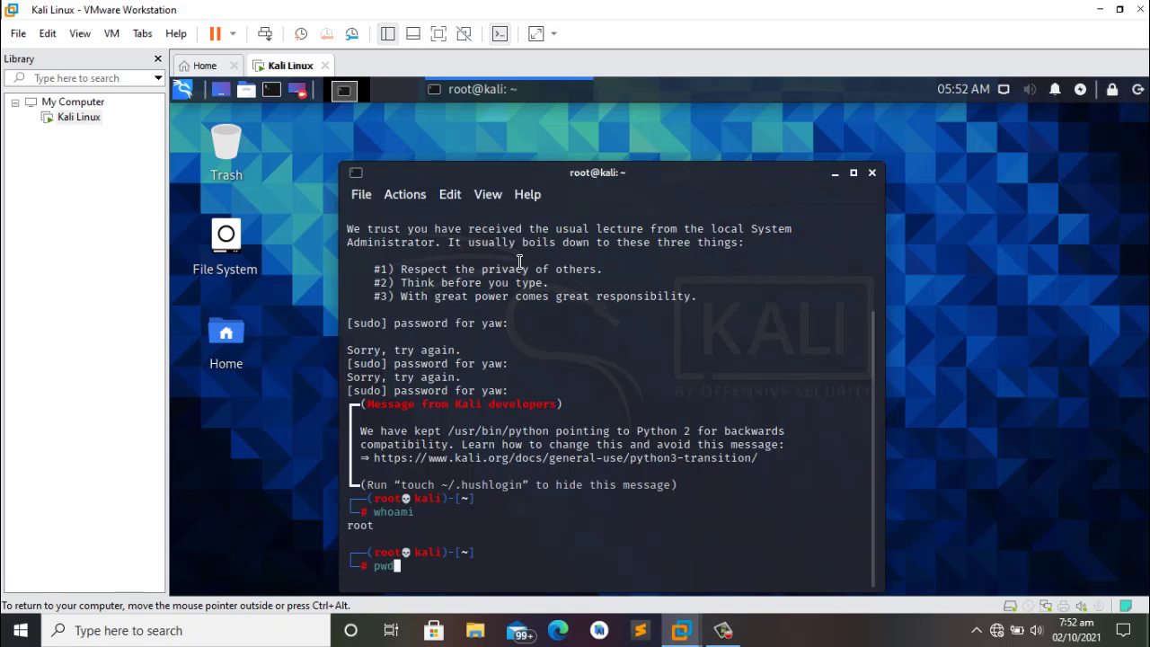
{"action": "key", "text": "Return"}
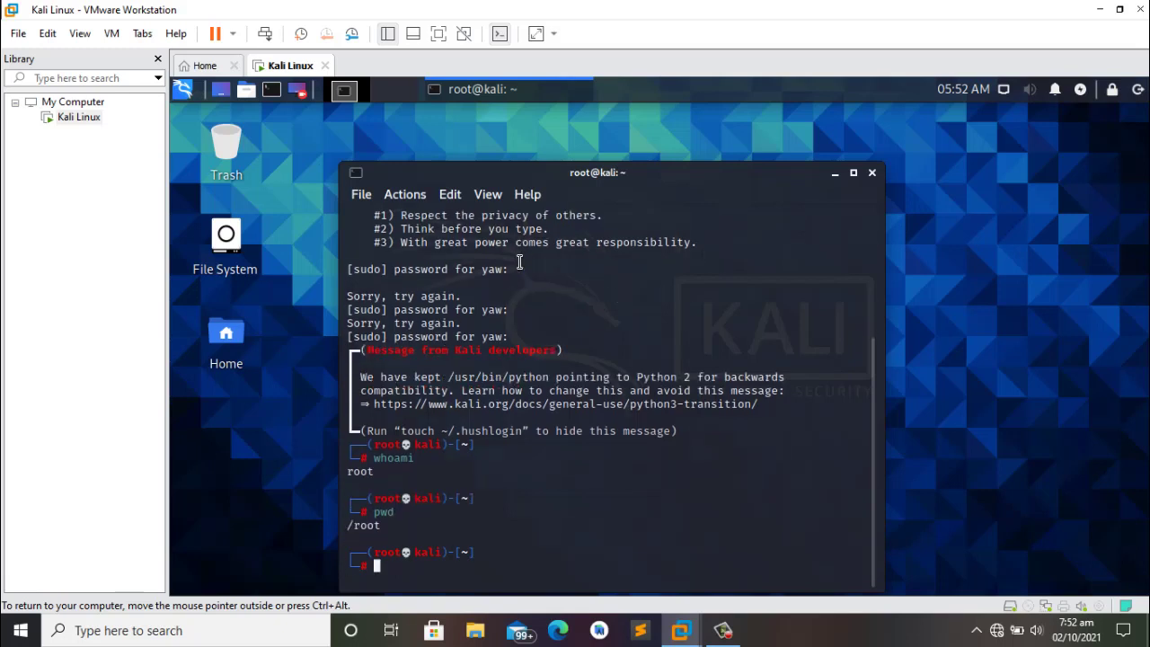
Step: Enlarge the terminal text with Edit > Zoom in
{"action": "type", "text": "l"}
{"action": "key", "text": "BackSpace"}
{"action": "left_click", "coordinate": [452, 194]}
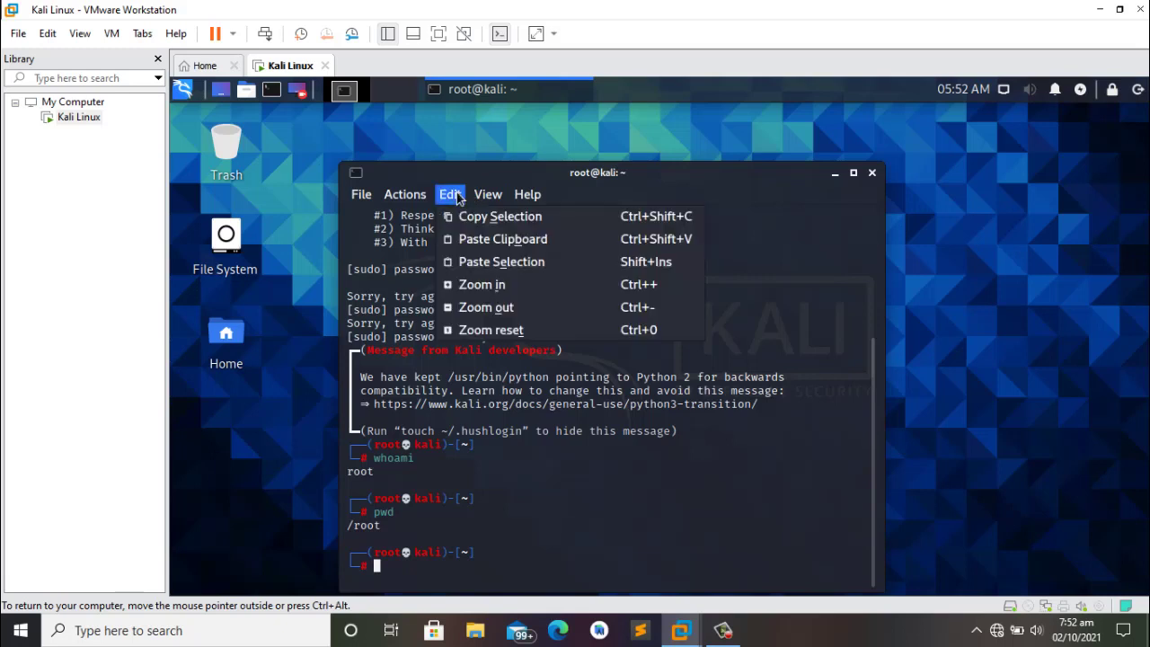
{"action": "left_click", "coordinate": [476, 285]}
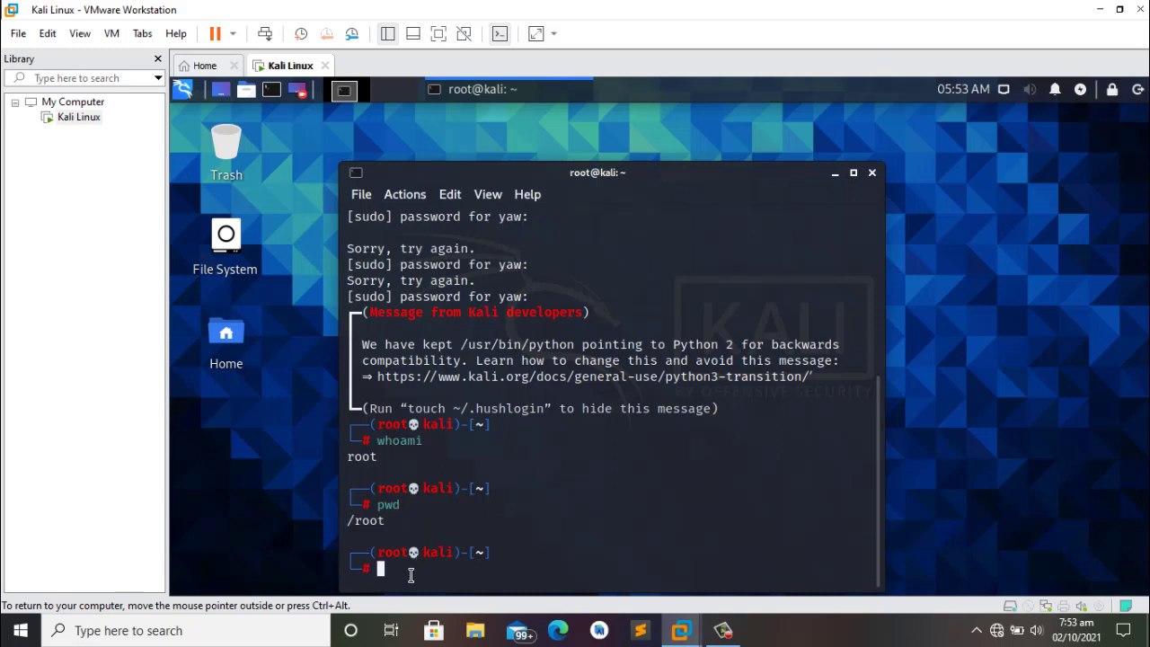
Step: Change the root password with passwd root, entering the new password twice
{"action": "type", "text": "passwd root"}
{"action": "key", "text": "Return"}
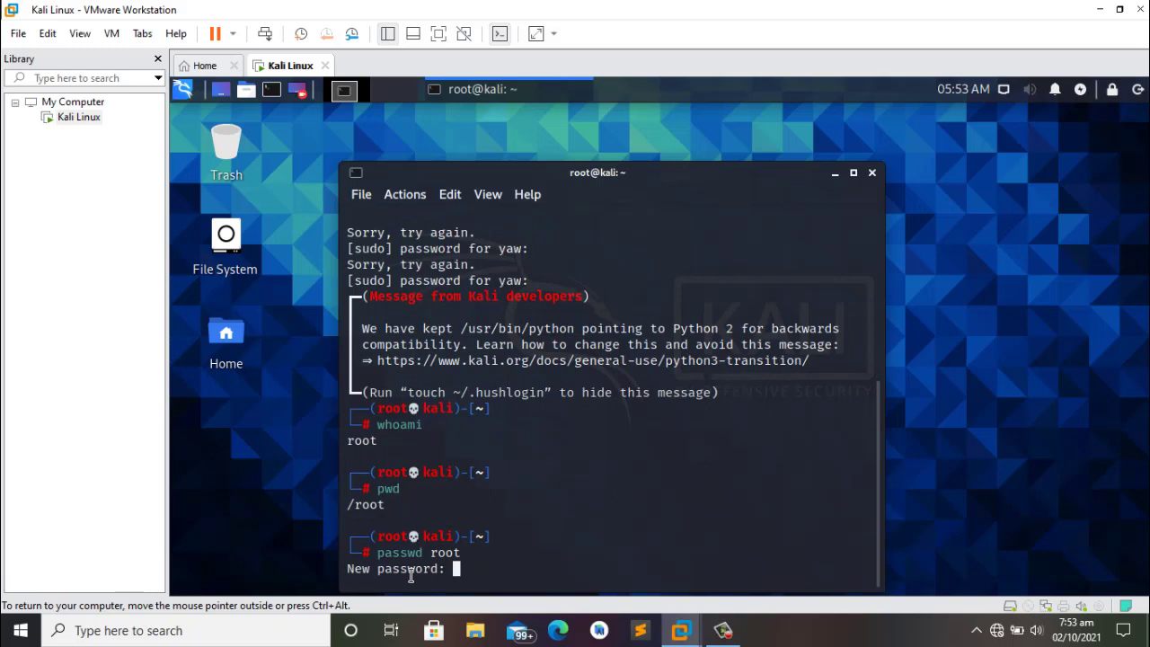
{"action": "key", "text": "Return"}
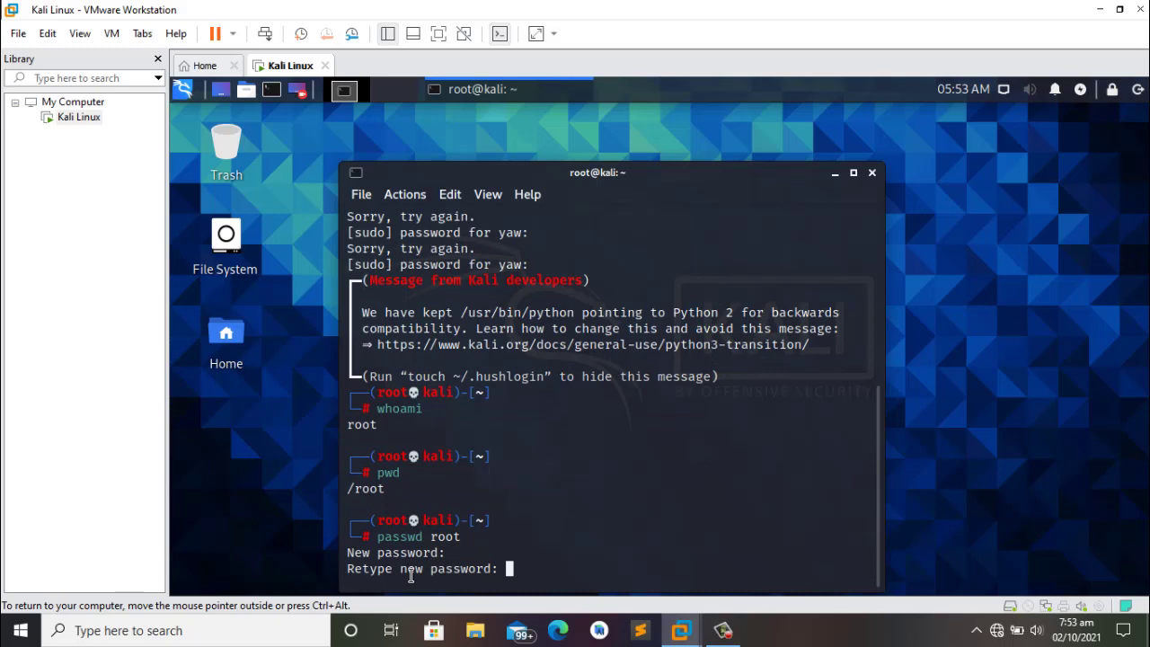
{"action": "key", "text": "Return"}
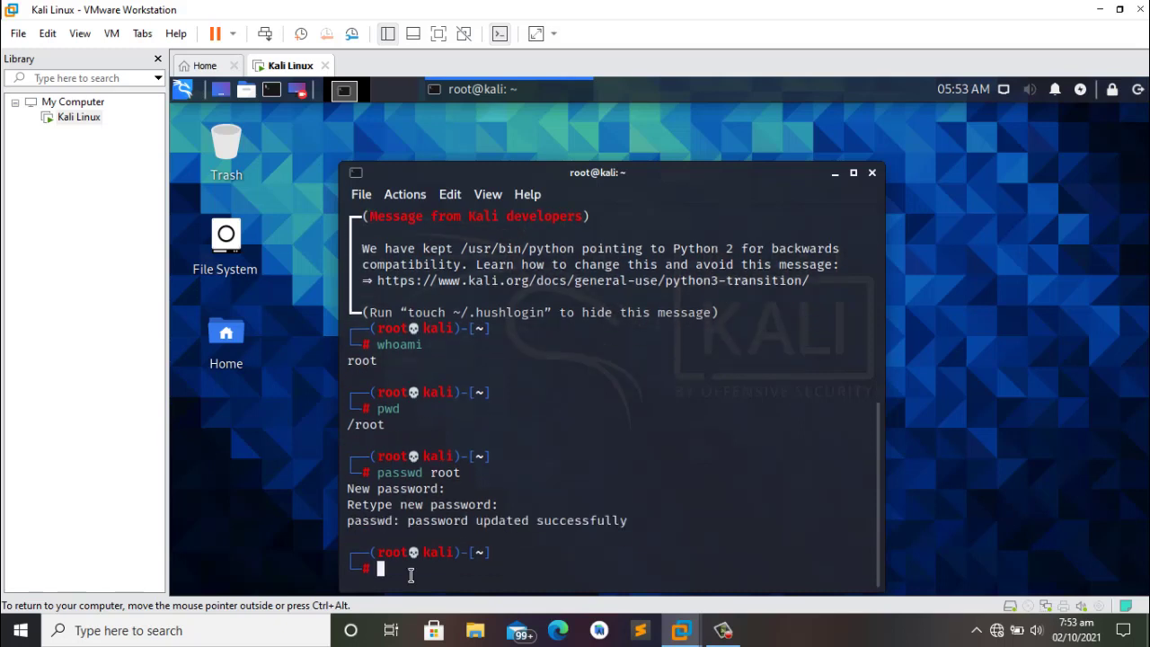
Step: Type exit twice to leave the root and user shells, closing the terminal
{"action": "type", "text": "exit"}
{"action": "key", "text": "Return"}
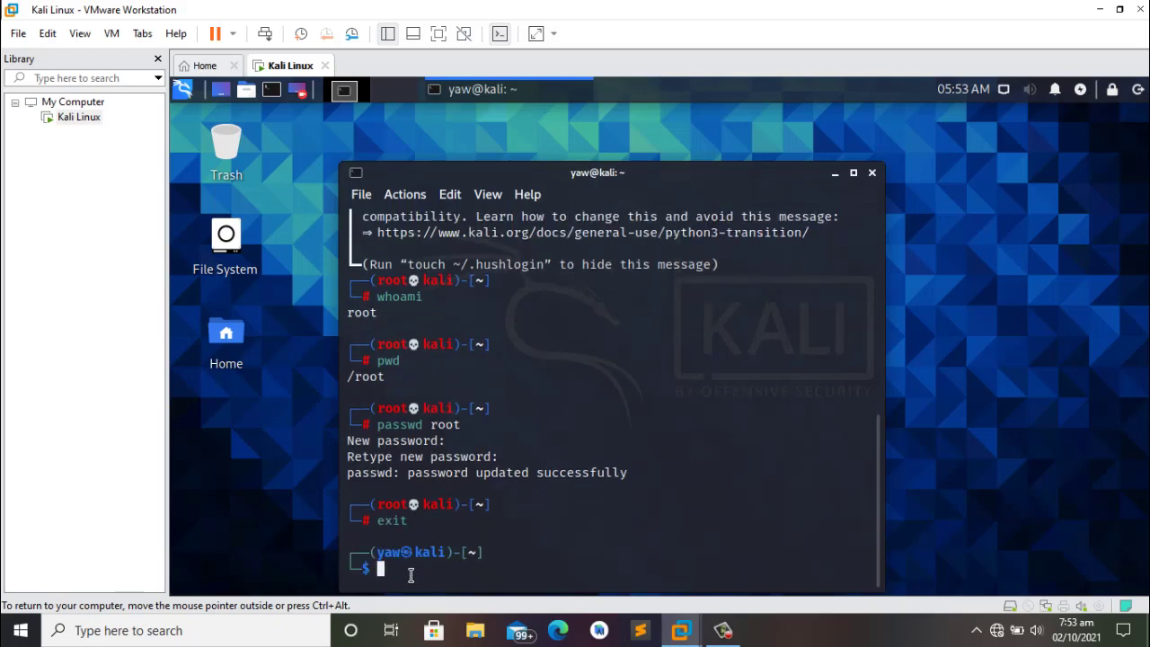
{"action": "type", "text": "exit"}
{"action": "key", "text": "Return"}
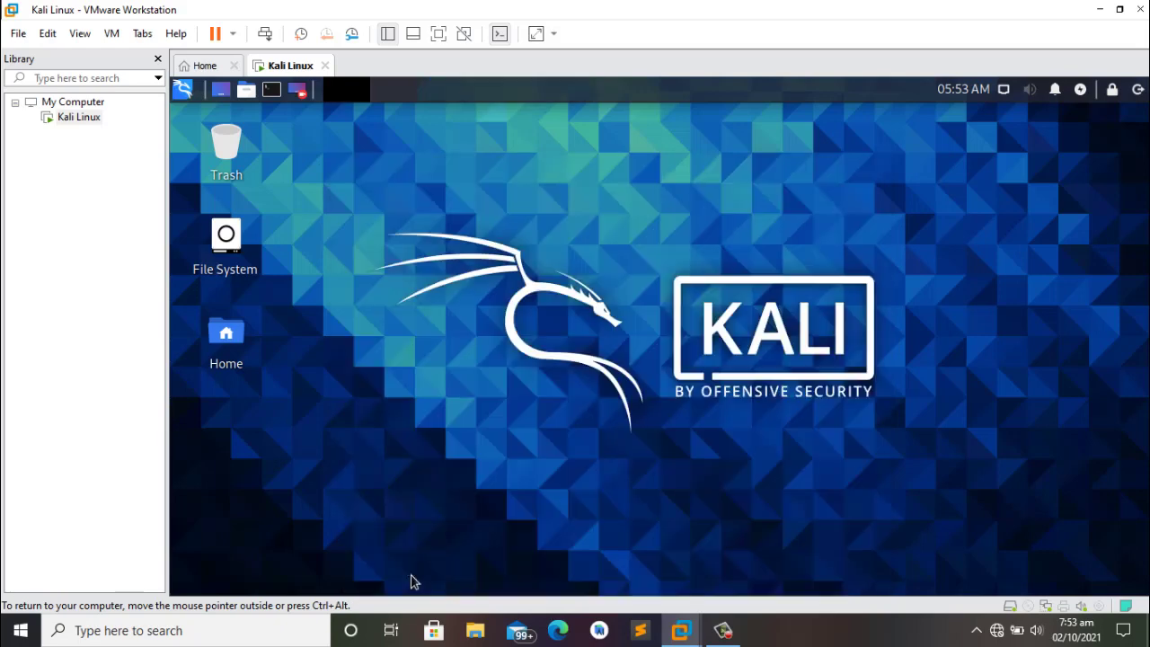
Step: Log out of the user session and sign back in as root with the new root password
{"action": "left_click", "coordinate": [1137, 91]}
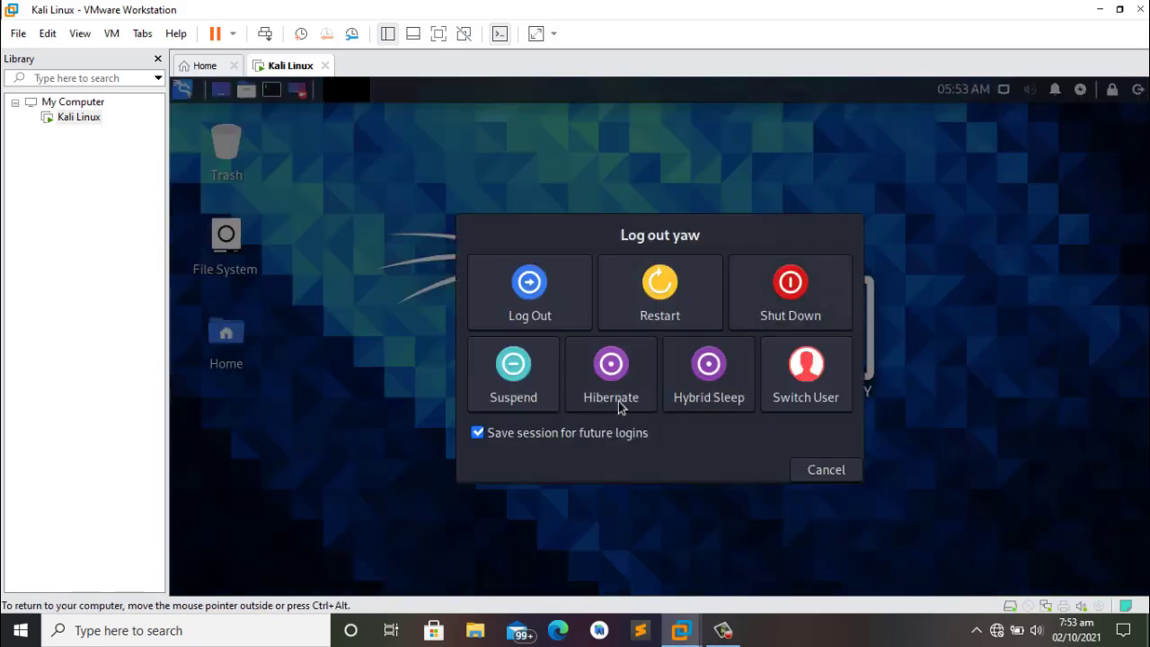
{"action": "left_click", "coordinate": [525, 308]}
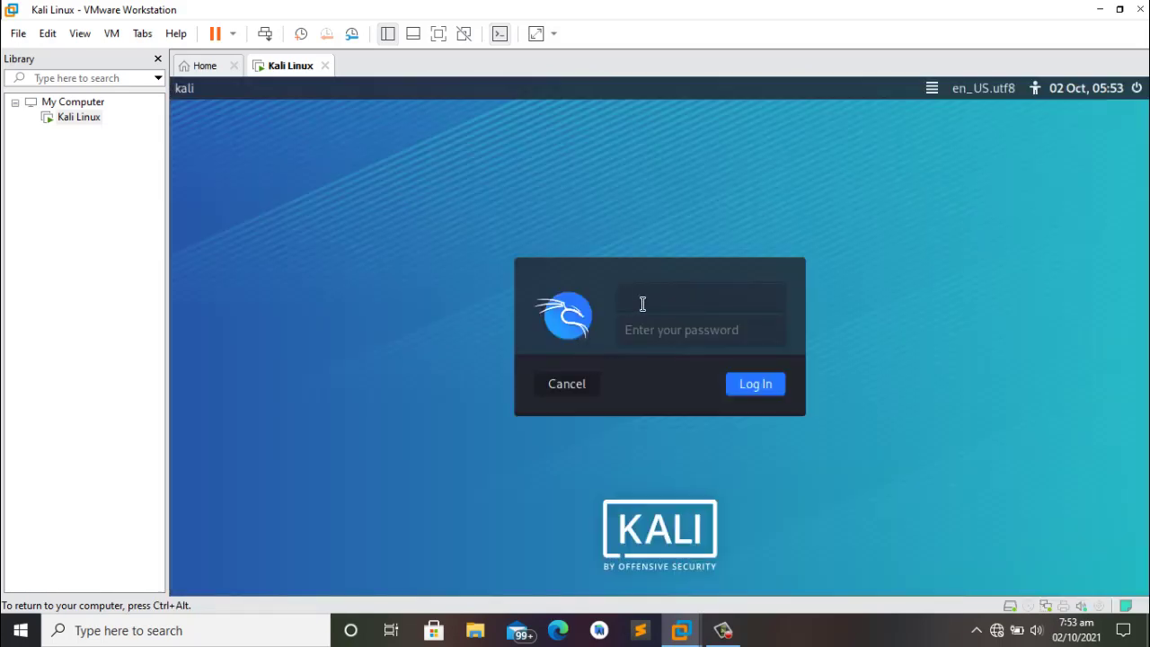
{"action": "type", "text": "root"}
{"action": "key", "text": "Tab"}
{"action": "type", "text": "*****"}
{"action": "key", "text": "Return"}
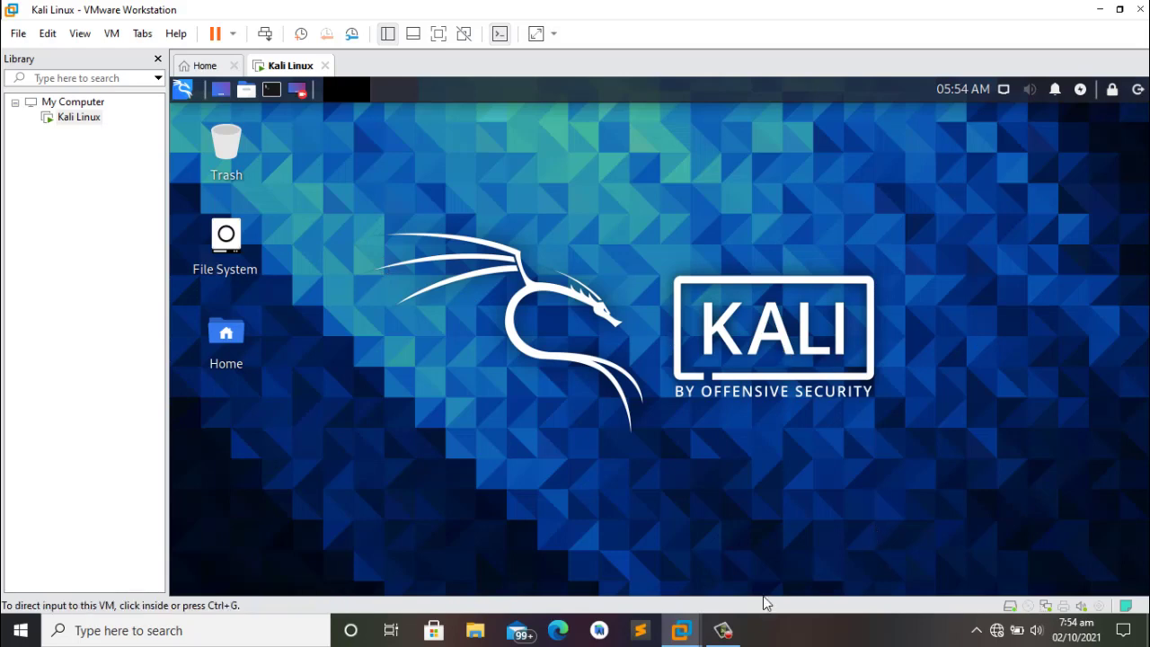
{"action": "left_click", "coordinate": [729, 631]}
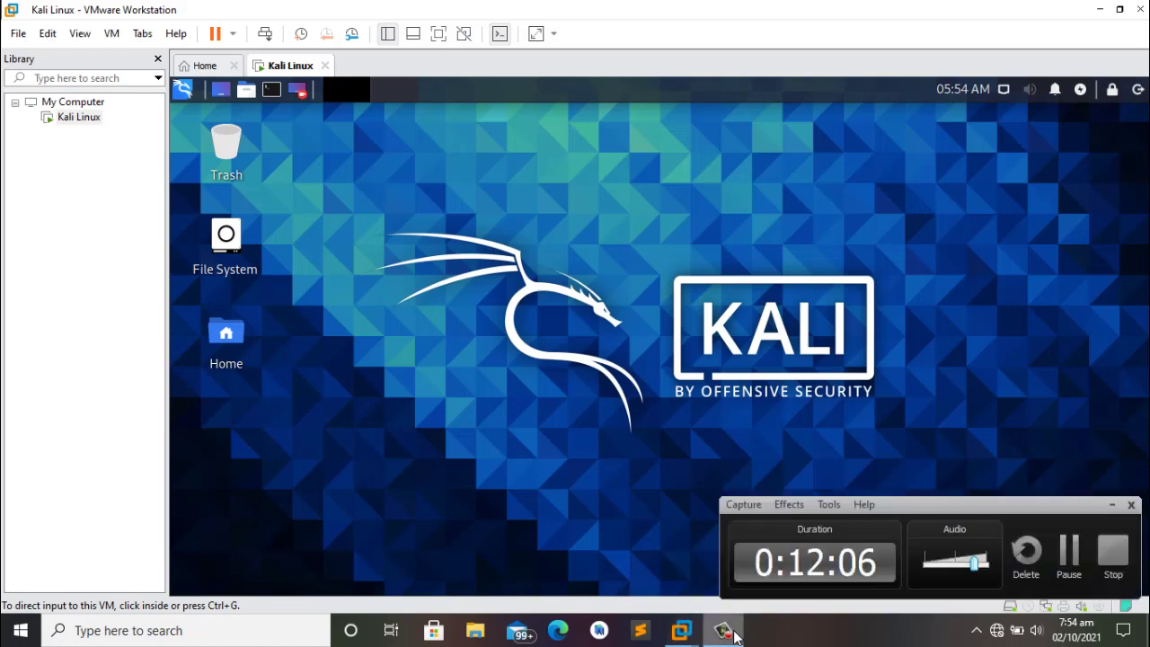